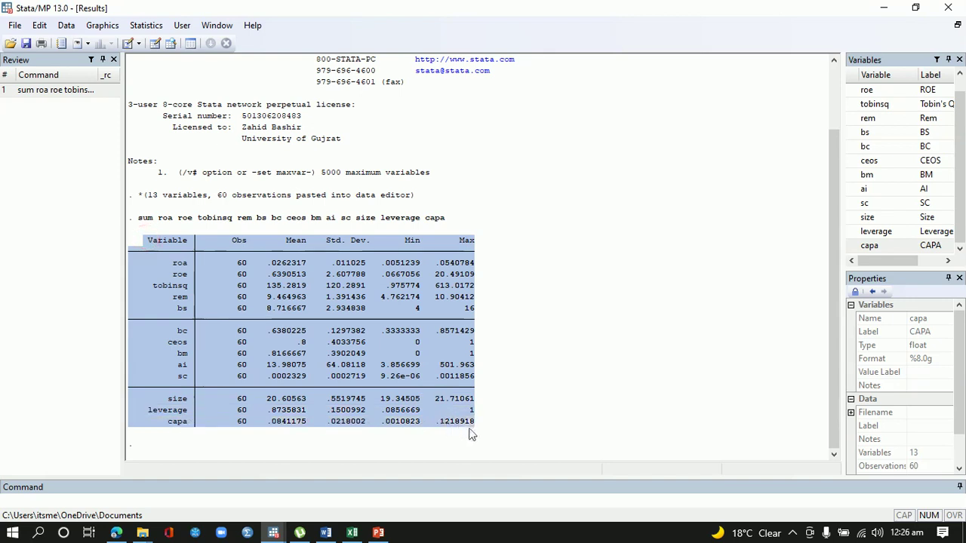
- Copy the summary statistics output, from the Variable header through the capa row, as a table
click(130, 241)
drag(129, 240, 475, 430)
right_click(261, 302)
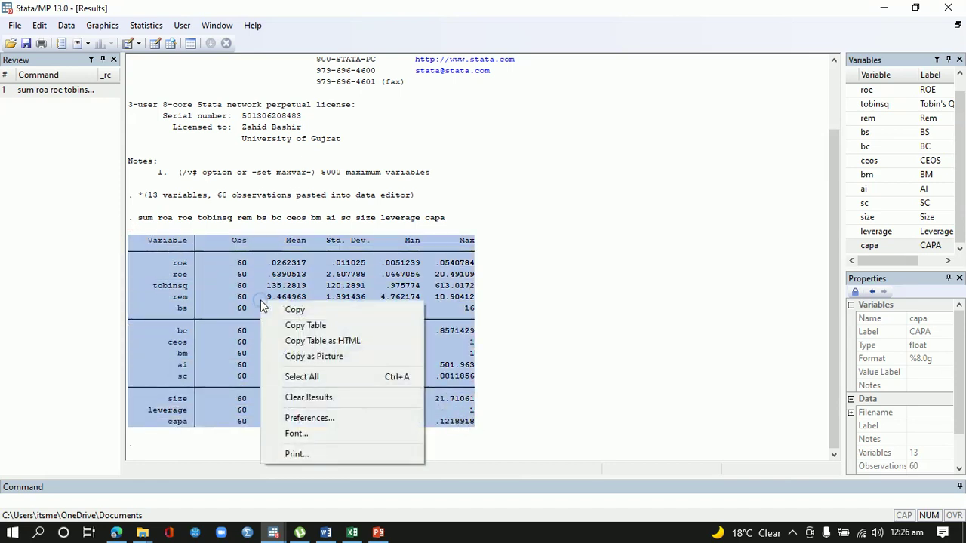
click(306, 329)
- Switch to the Word document and add the headings "Data analysis" and "Descriptive Statistics" on a new page after the last paragraph
click(325, 533)
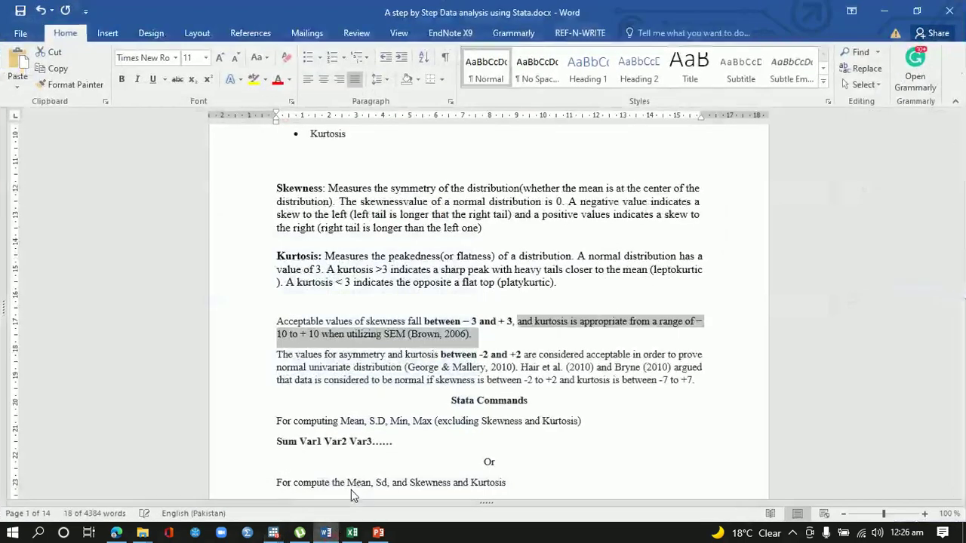
drag(959, 137, 960, 490)
click(496, 345)
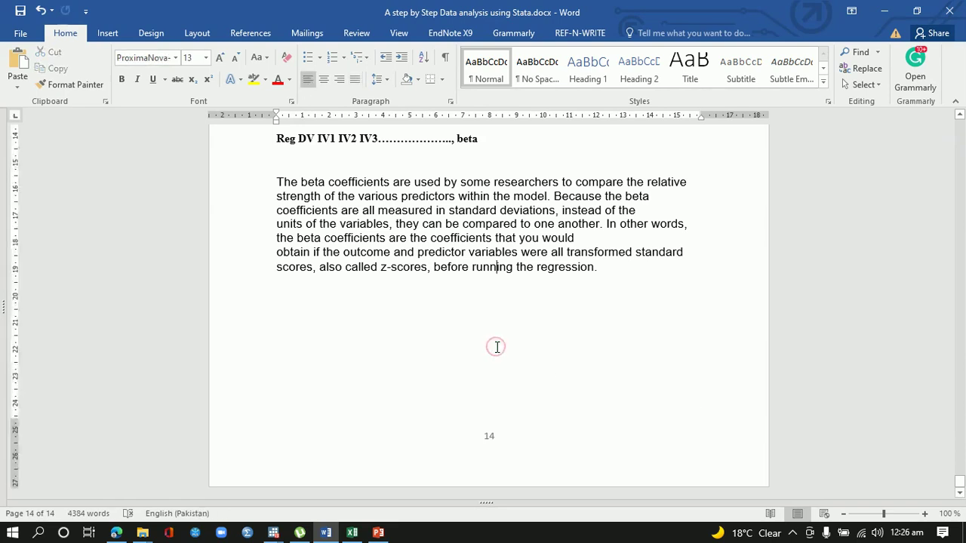
key(Return)
key(Return)
key(Return)
key(Return)
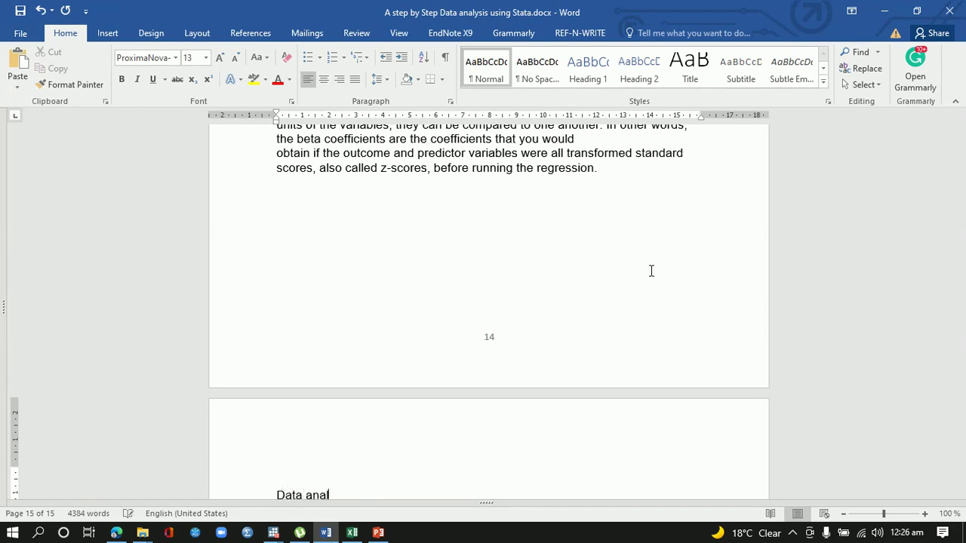
text(Data analysis)
key(Return)
key(Return)
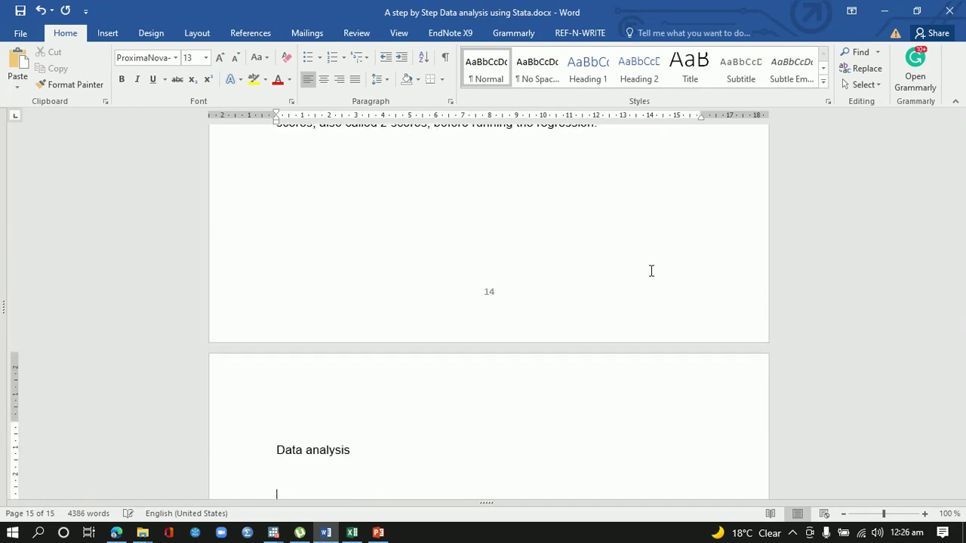
text(Descriptive Statistics)
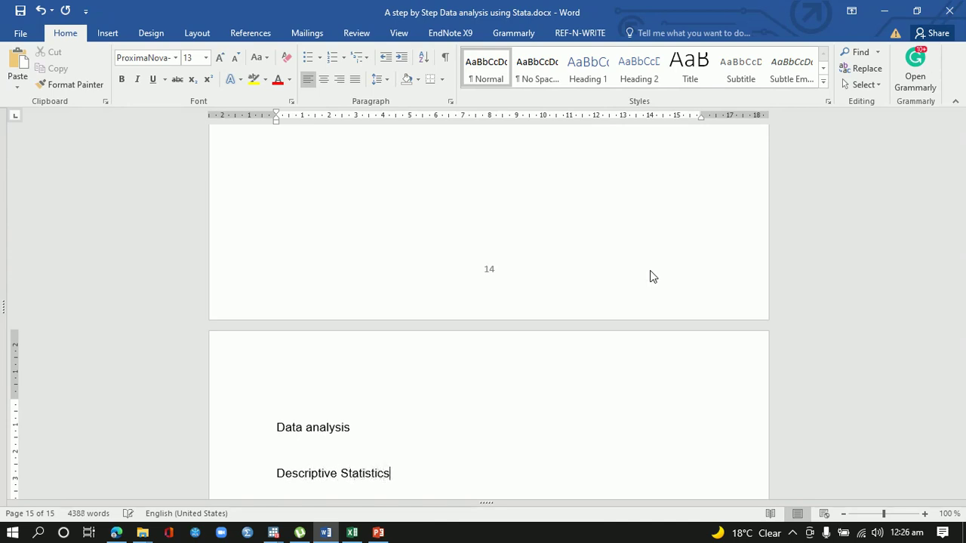
- Try pasting the copied statistics below the Descriptive Statistics heading with all borders, and delete the pasted text
key(ctrl+v)
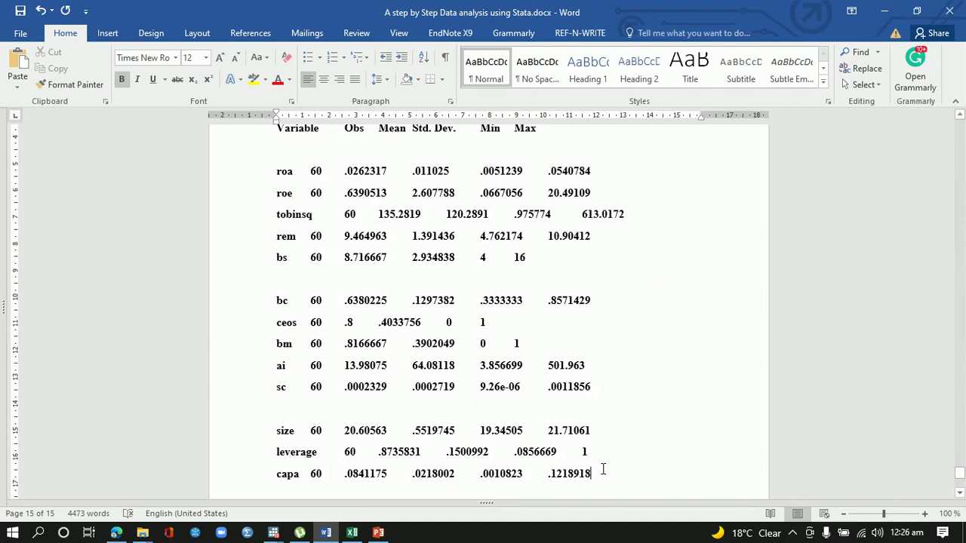
drag(602, 469, 226, 231)
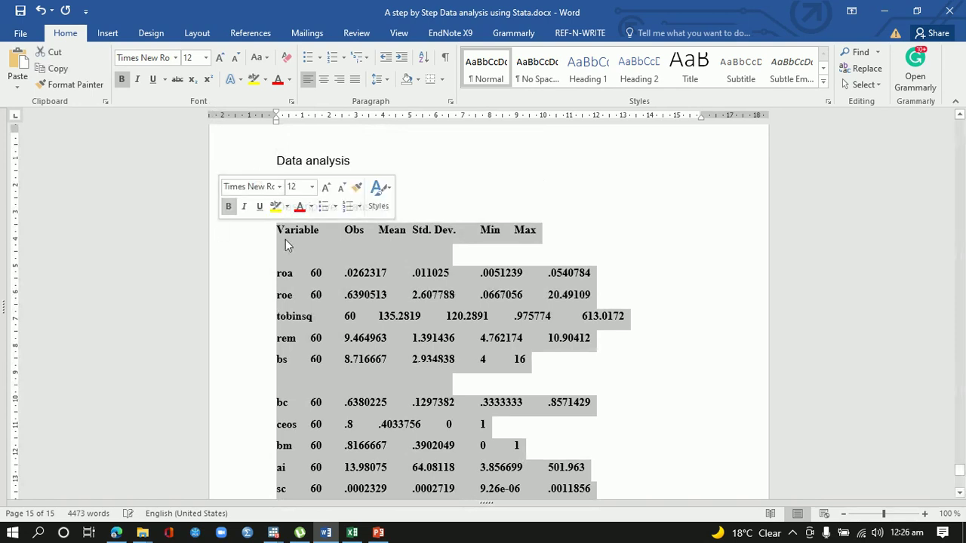
click(442, 82)
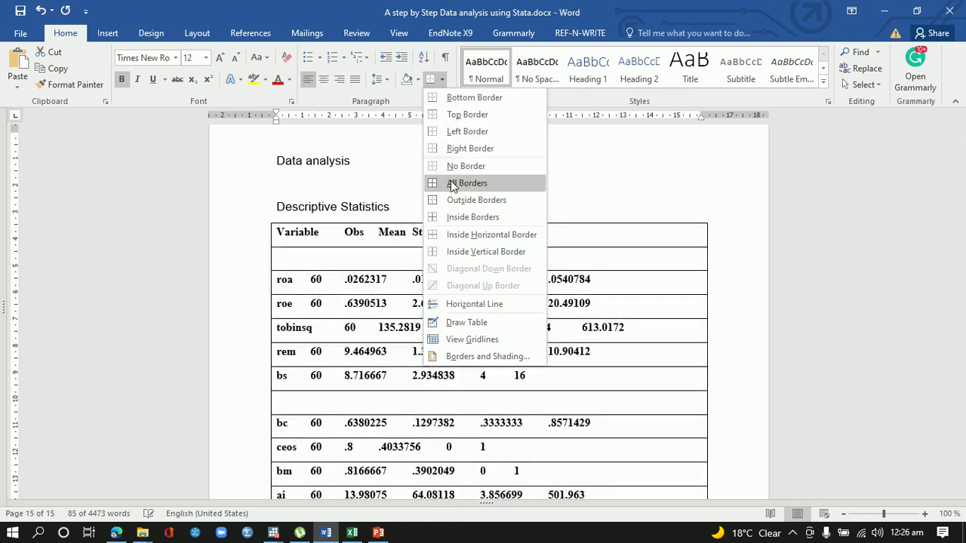
click(549, 375)
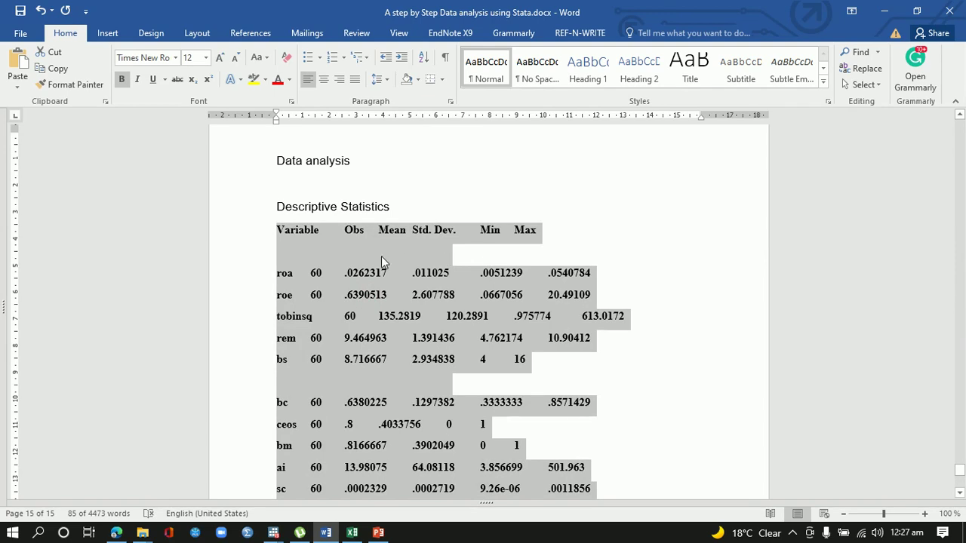
key(Delete)
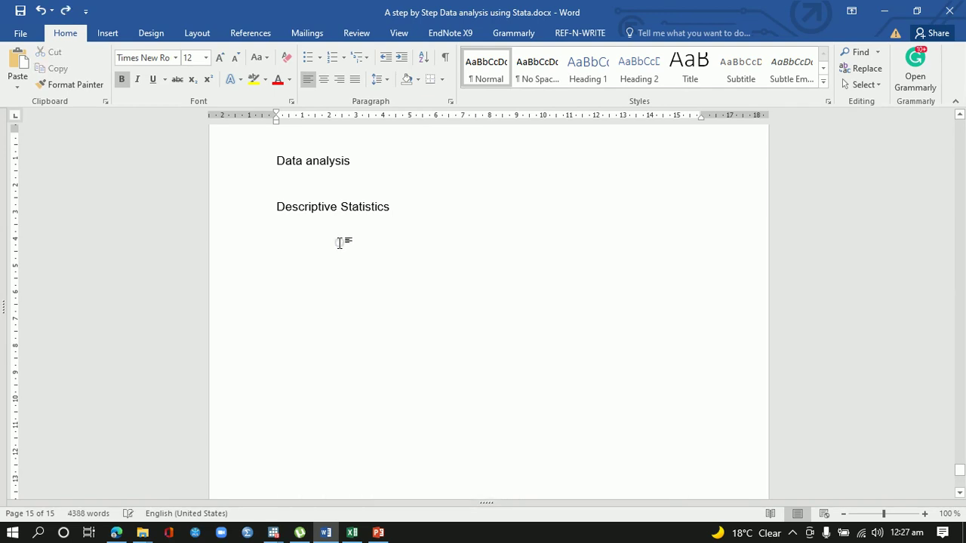
right_click(340, 242)
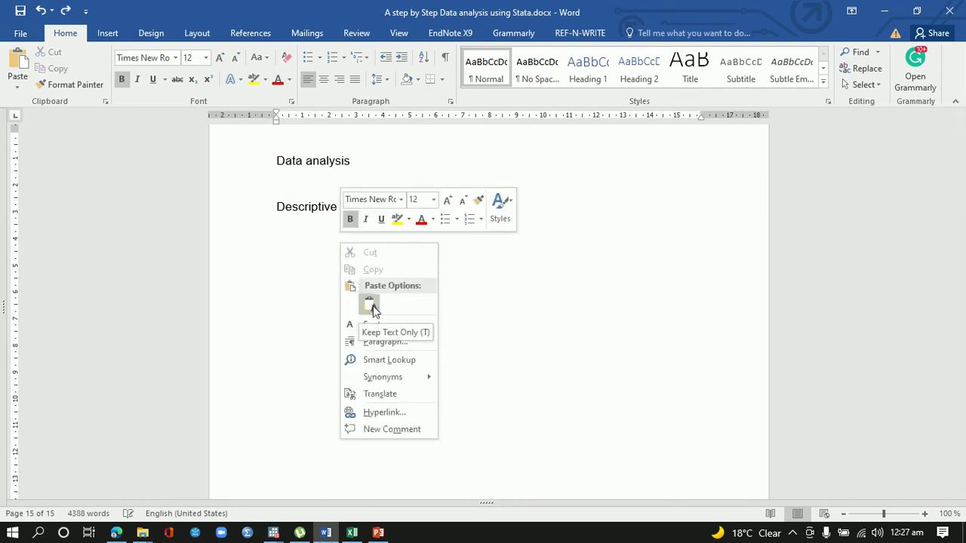
- Switch to the Dataset.xlsx workbook in Excel, add a new sheet and paste the copied statistics table at A1
click(351, 532)
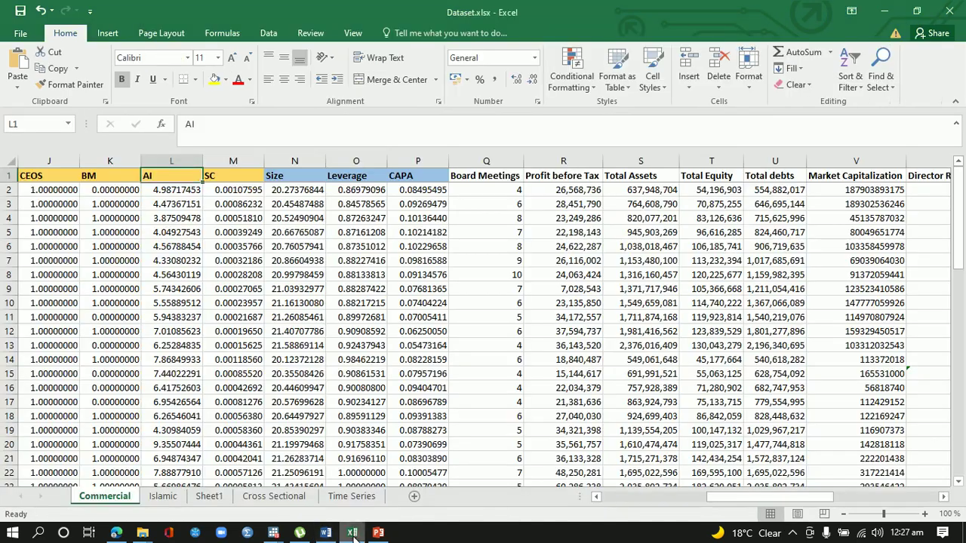
click(414, 496)
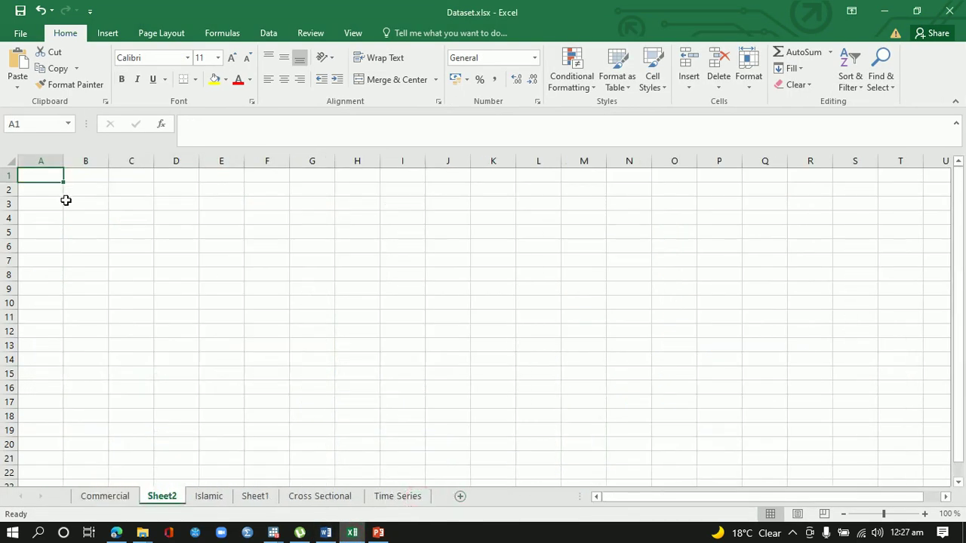
key(ctrl+v)
double_click(144, 289)
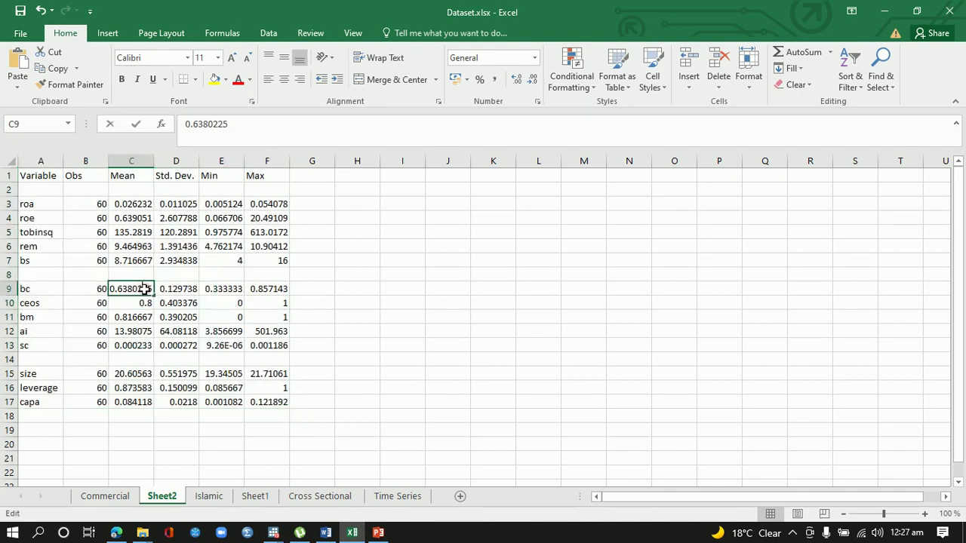
- Fit the width of the Obs column to its contents
click(106, 160)
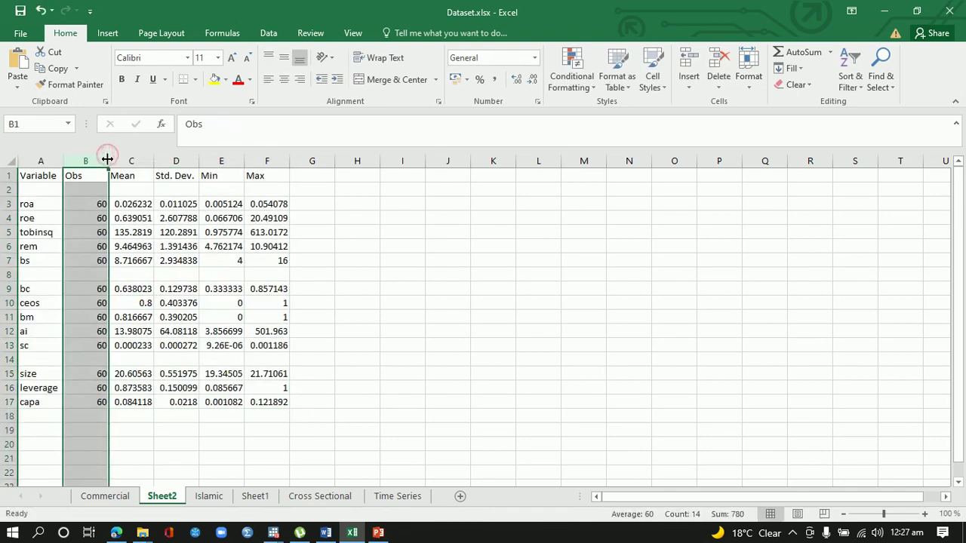
double_click(107, 159)
click(111, 231)
- Reduce the Mean, Std. Dev., Min and Max values in C3:F17 to two decimal places
drag(106, 205, 248, 402)
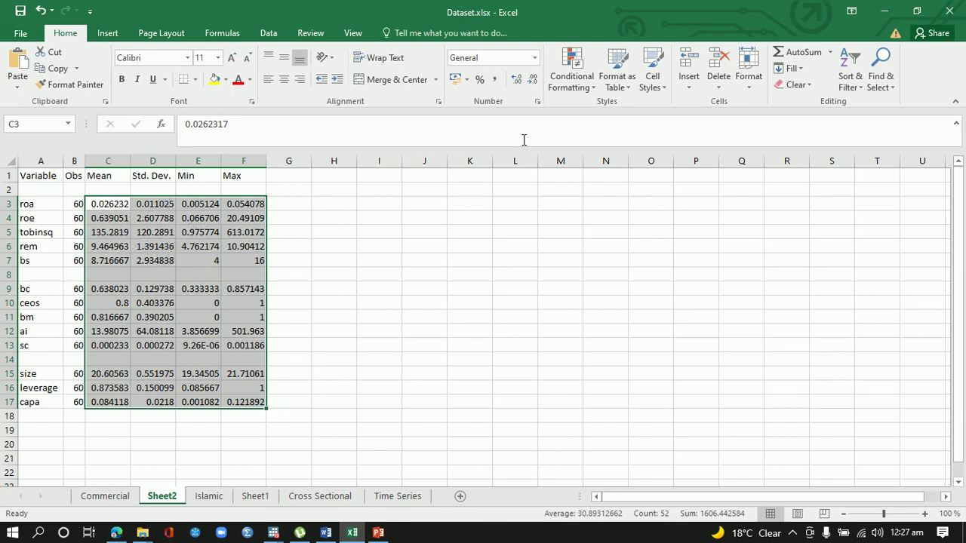
click(531, 86)
click(531, 86)
click(531, 86)
click(531, 86)
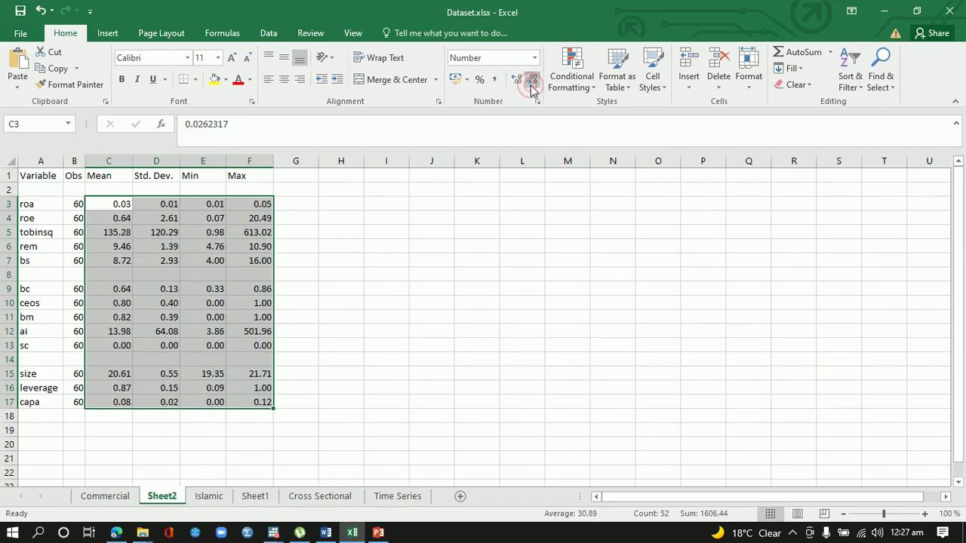
click(232, 230)
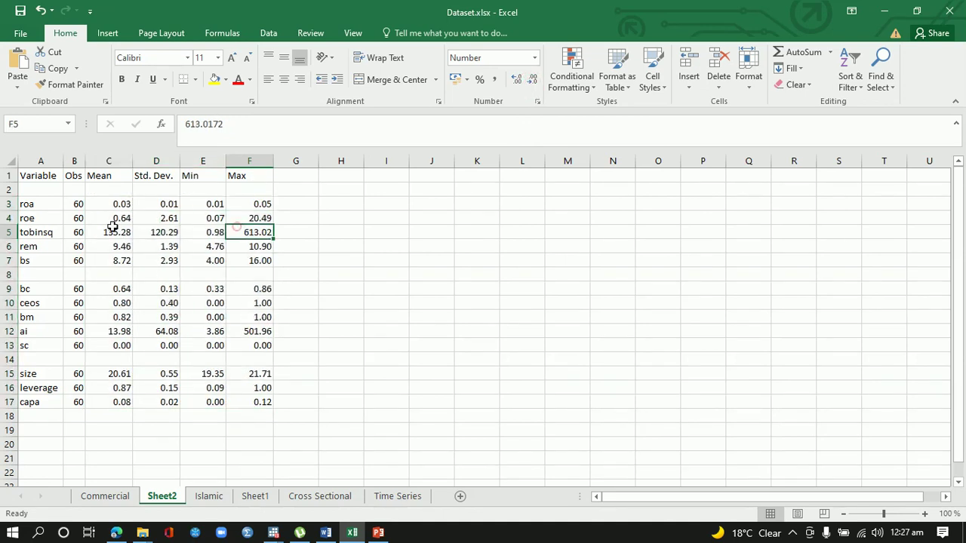
- Delete the three blank rows below the header, between bs and bc, and between sc and size
click(6, 190)
right_click(6, 190)
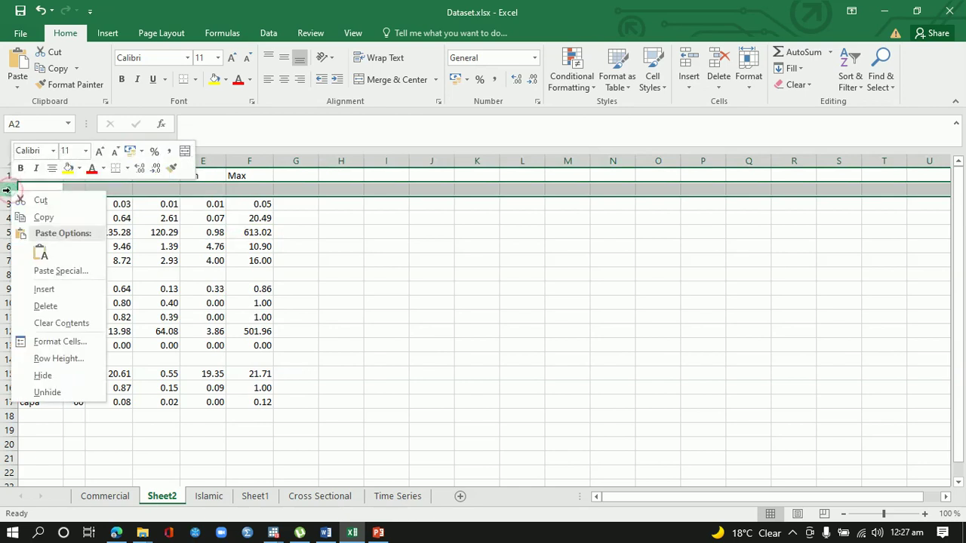
click(46, 305)
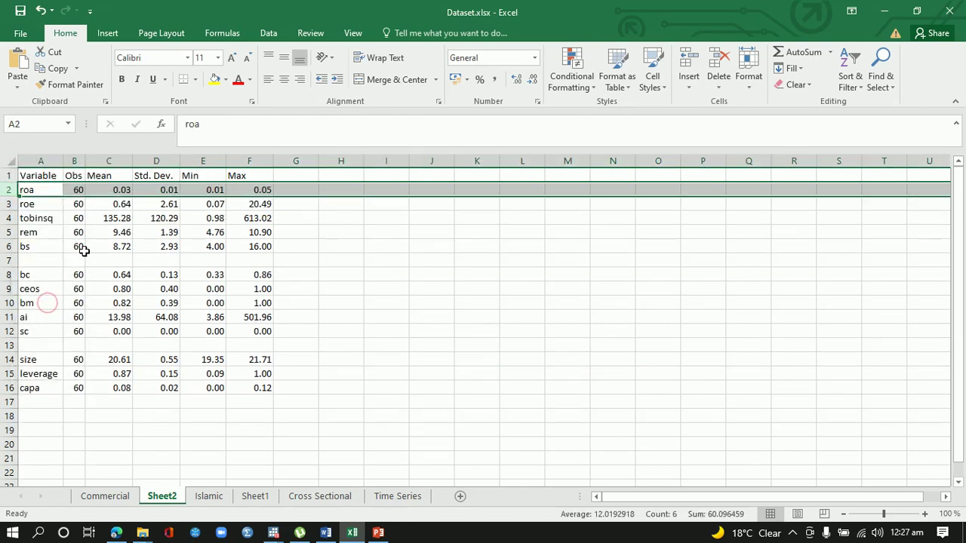
click(7, 259)
right_click(7, 260)
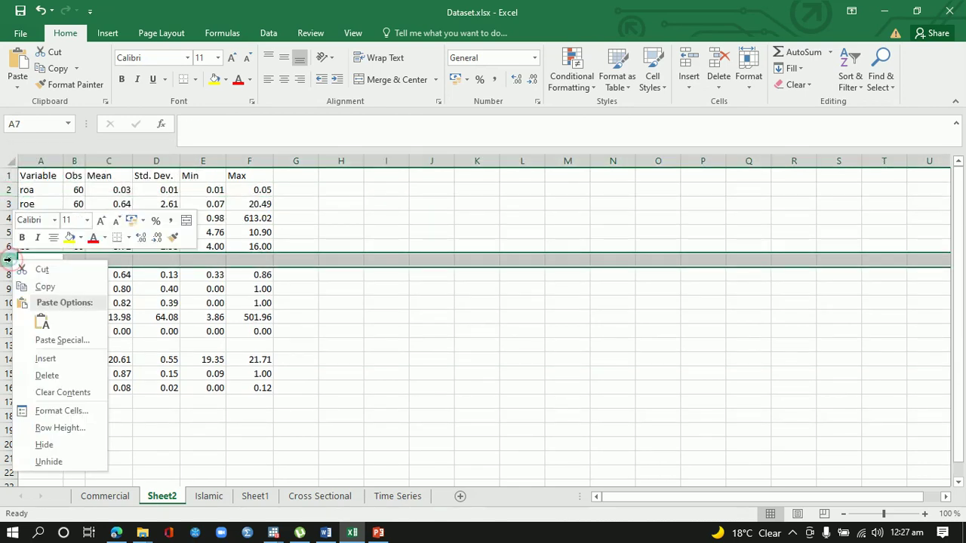
click(47, 375)
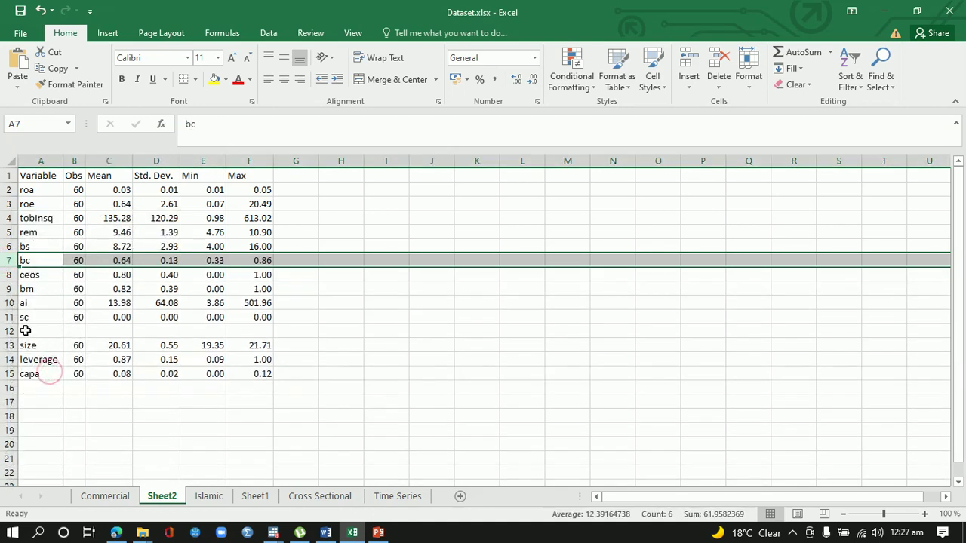
click(13, 332)
right_click(13, 332)
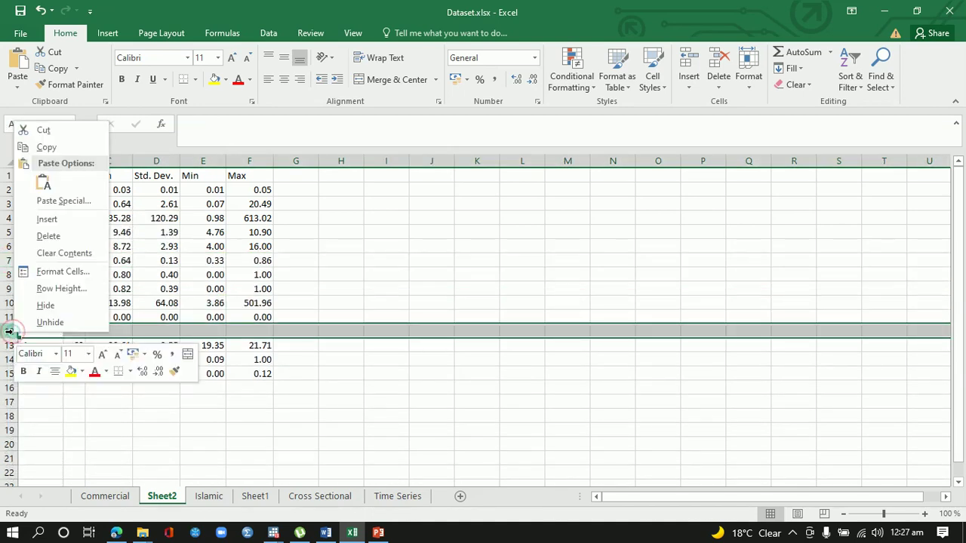
click(69, 232)
click(169, 246)
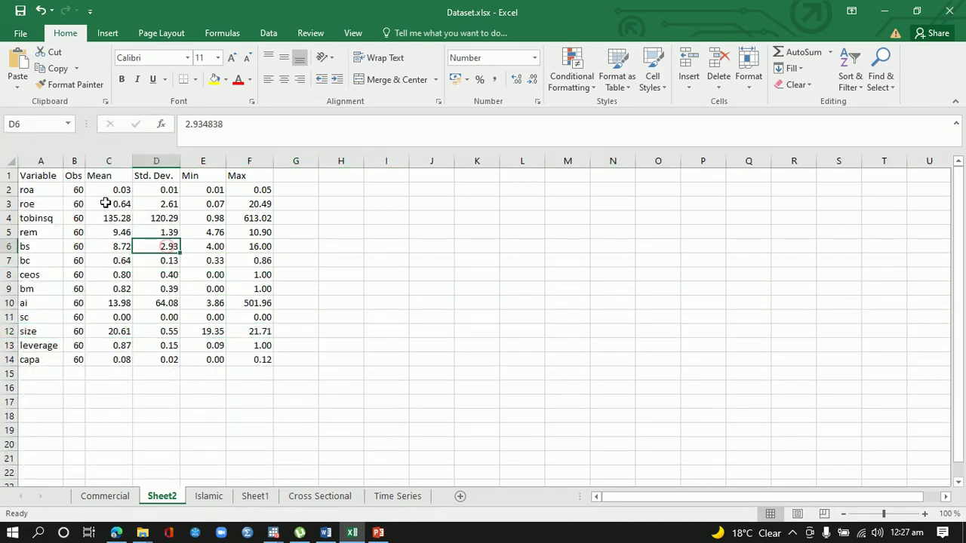
- Format the header row A1:F1 in Times New Roman, size 12, with centred text
click(54, 179)
drag(77, 181, 228, 229)
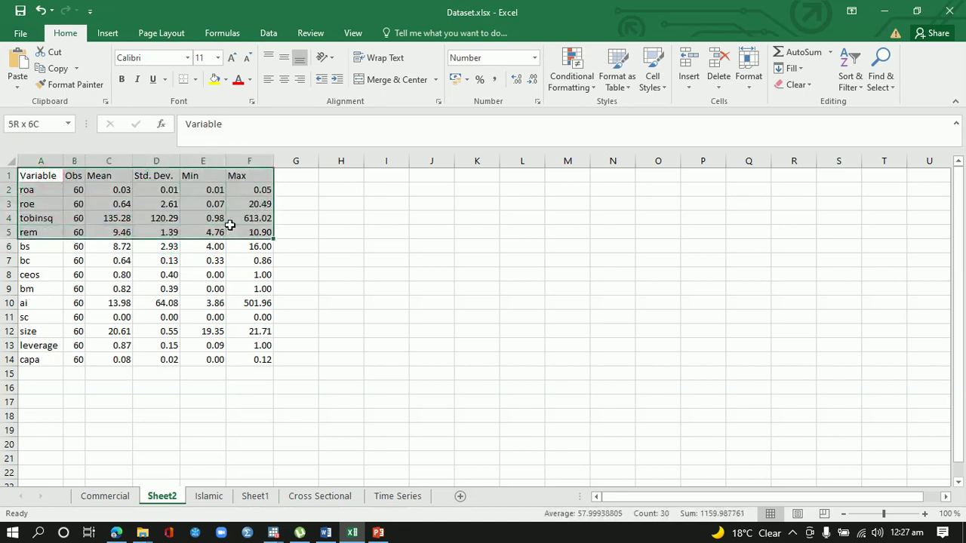
click(230, 229)
drag(48, 178, 240, 178)
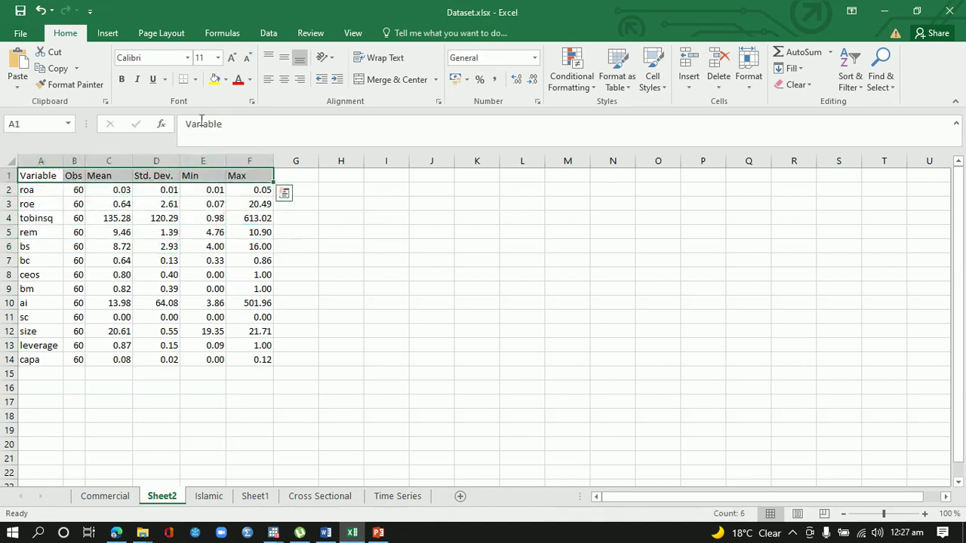
click(188, 58)
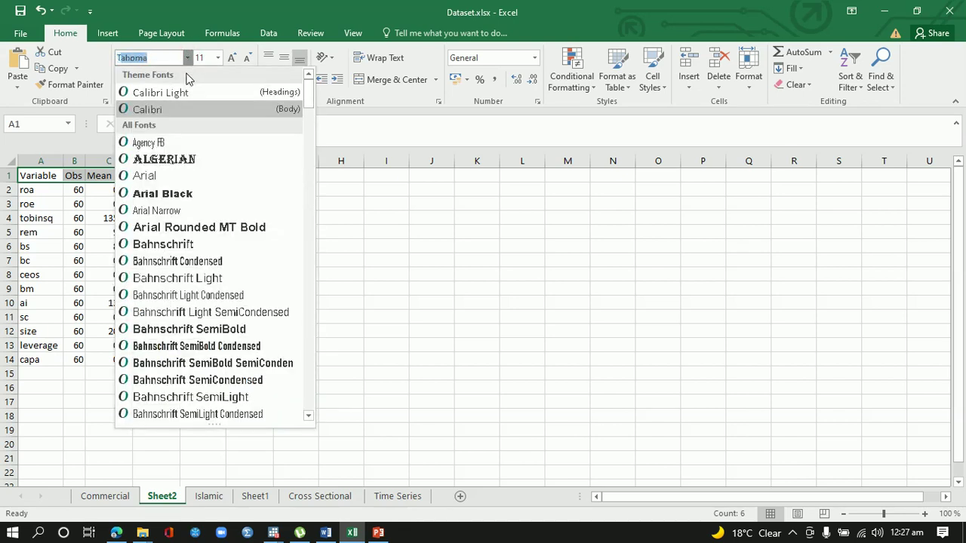
text(tim)
key(Return)
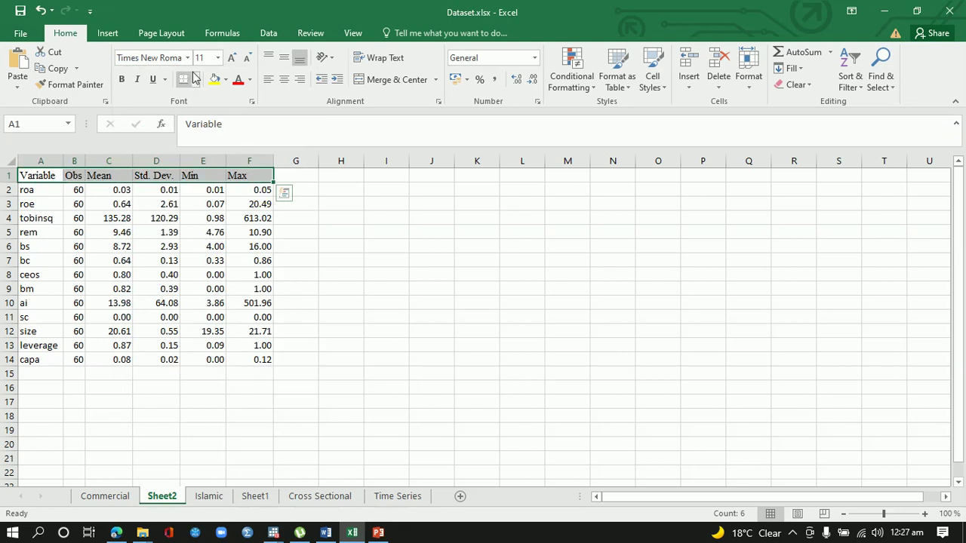
click(217, 58)
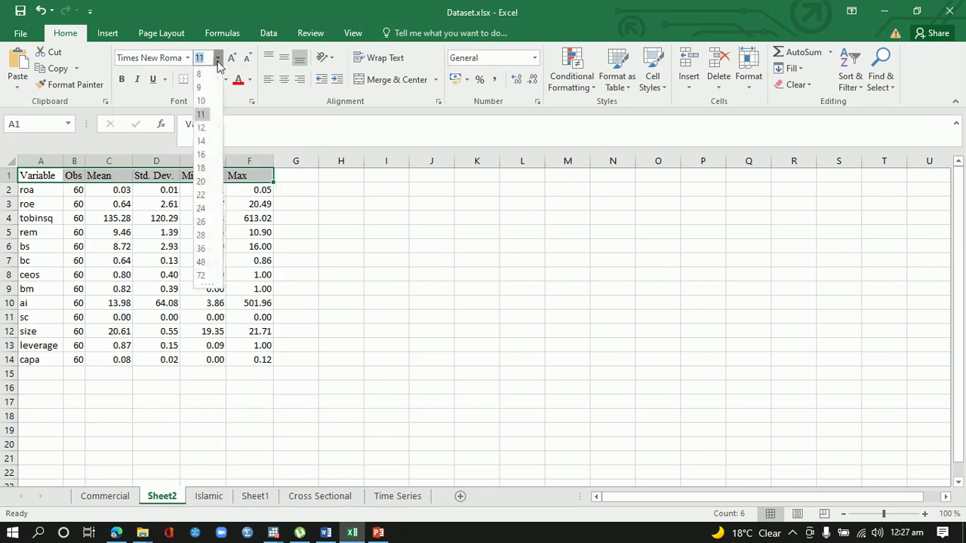
click(203, 126)
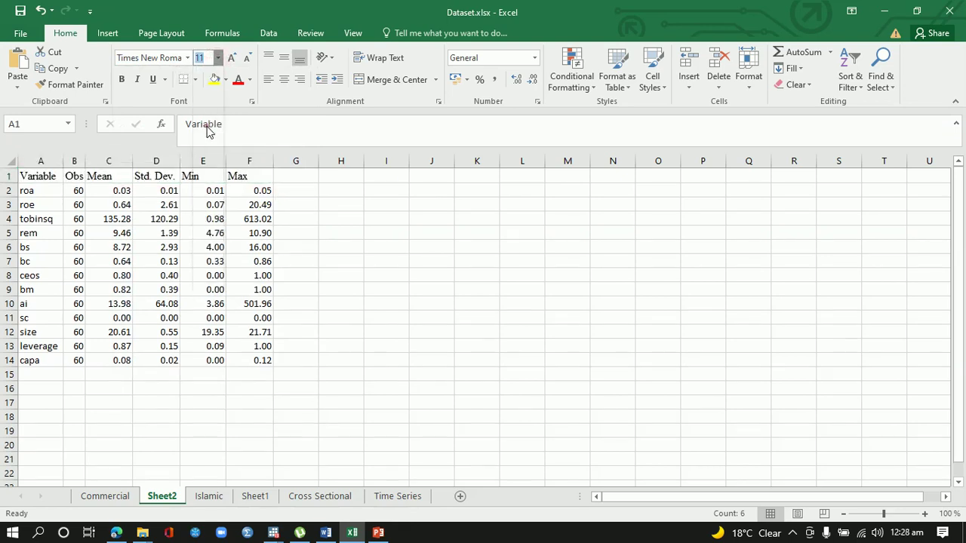
click(284, 83)
- Centre the numeric values in B2:F14 horizontally
drag(30, 191, 32, 359)
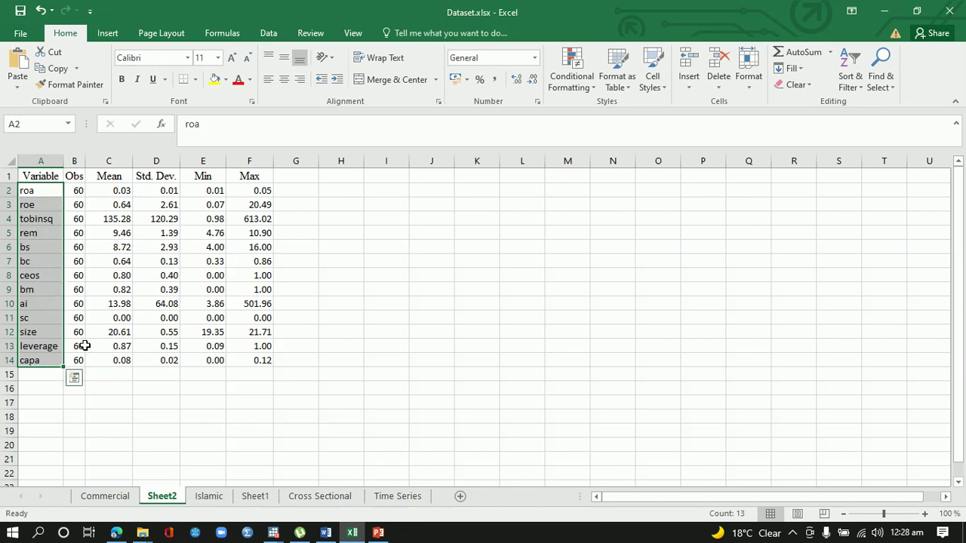
drag(83, 192, 252, 362)
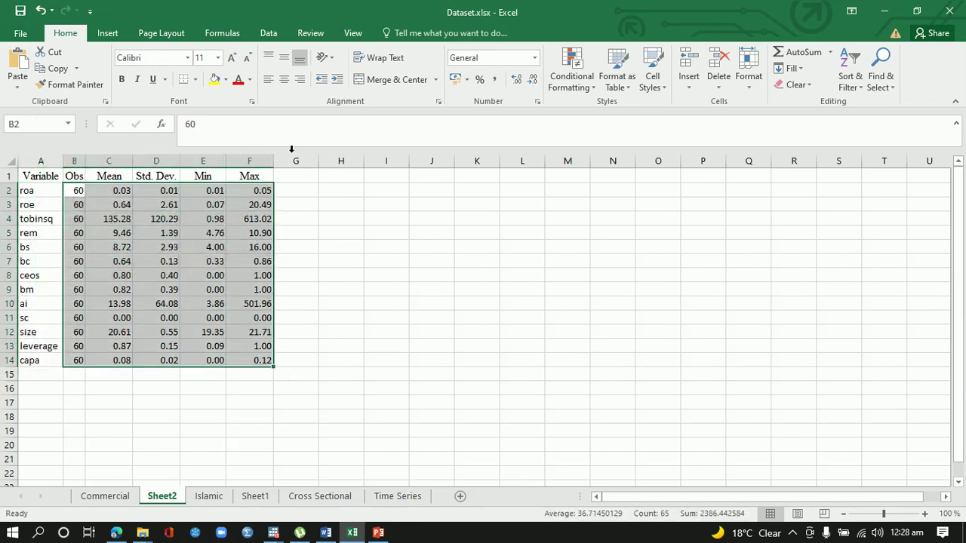
click(284, 80)
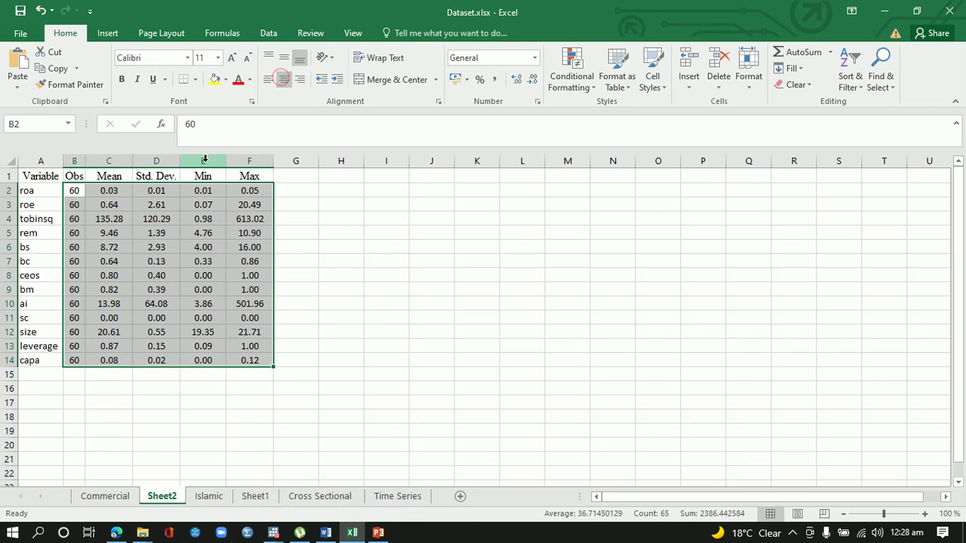
- Add a bottom border beneath the statistics table in A1:F14
click(46, 174)
drag(45, 174, 228, 361)
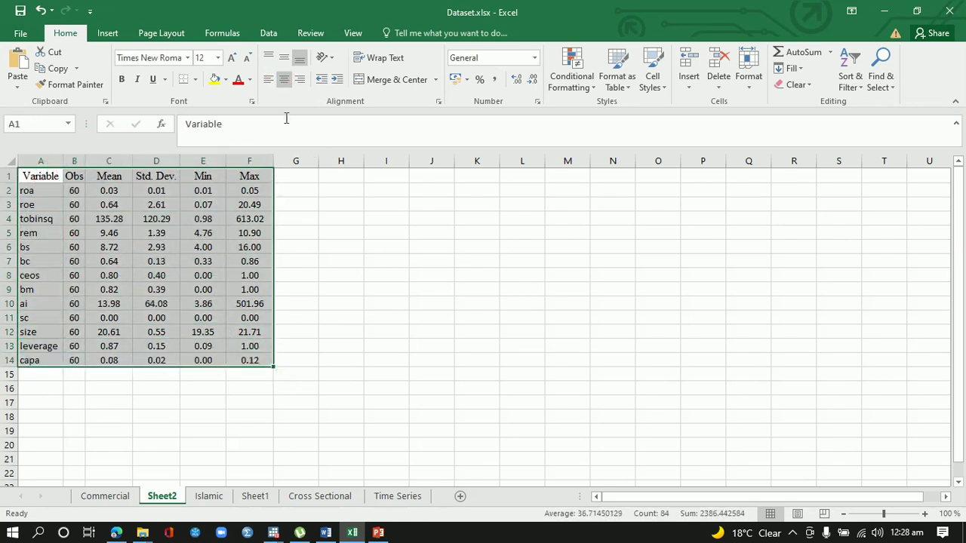
click(194, 79)
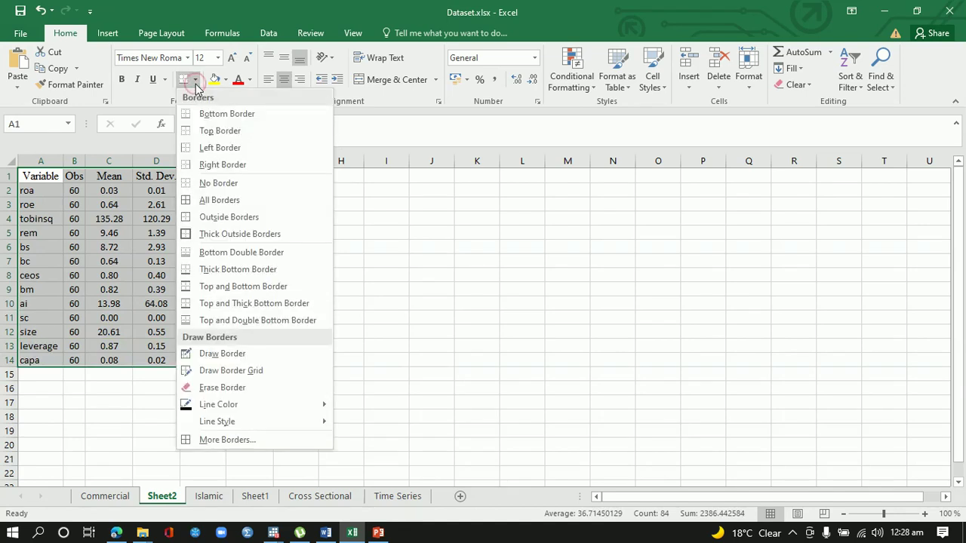
click(195, 113)
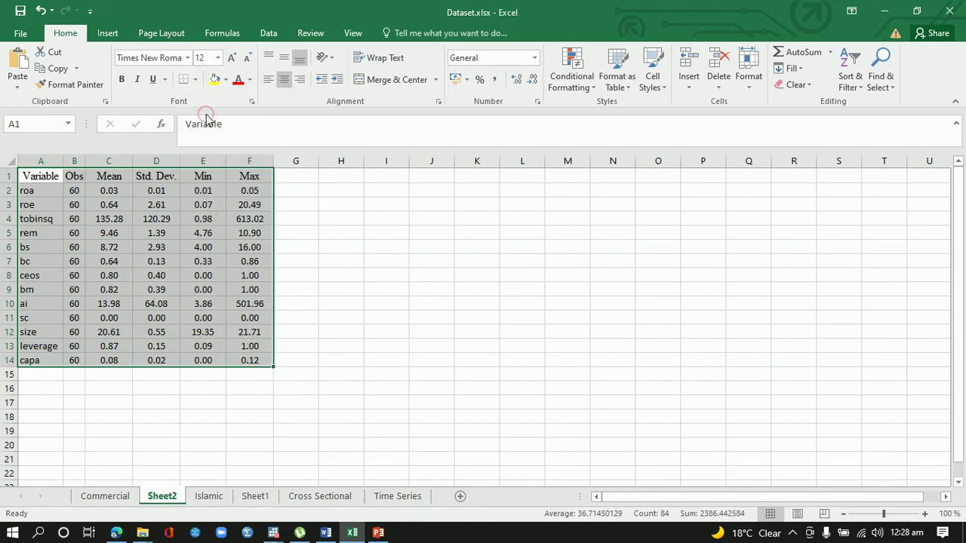
click(184, 204)
- Add a bottom border and a top border to the header row A1:F1
drag(48, 173, 244, 176)
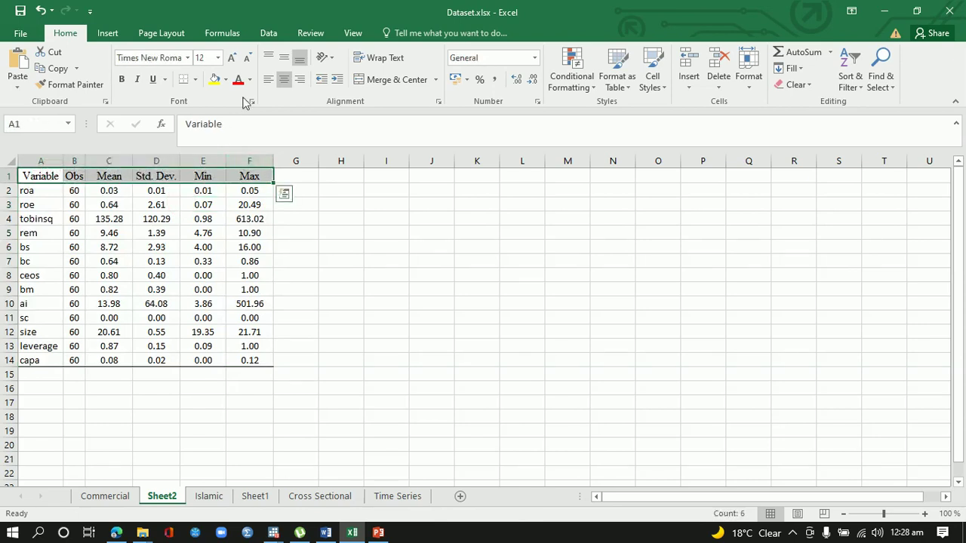
click(195, 79)
click(209, 113)
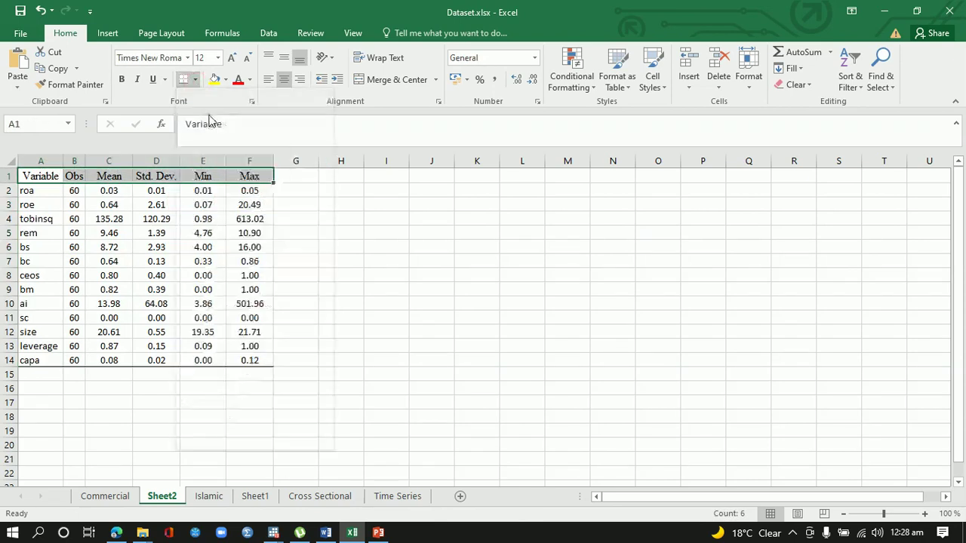
click(195, 79)
click(203, 129)
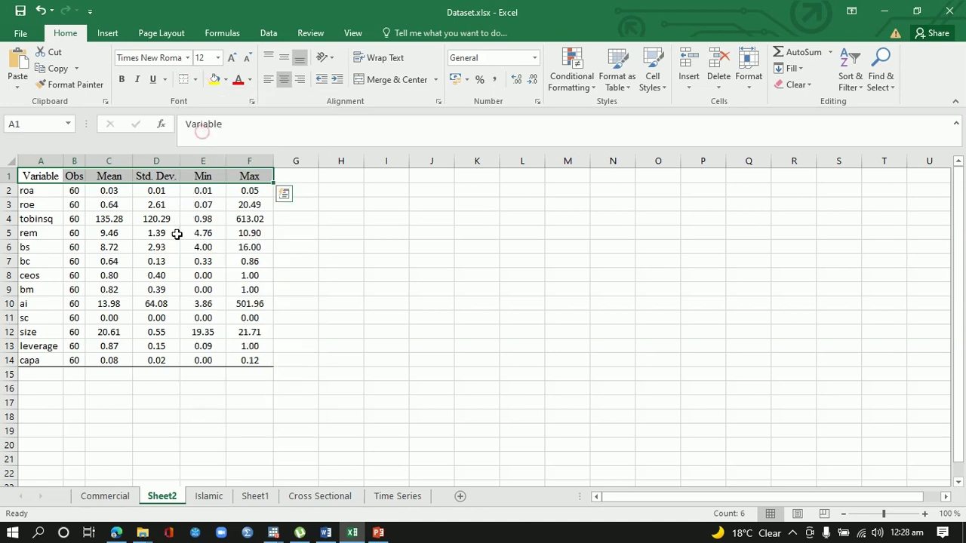
click(166, 261)
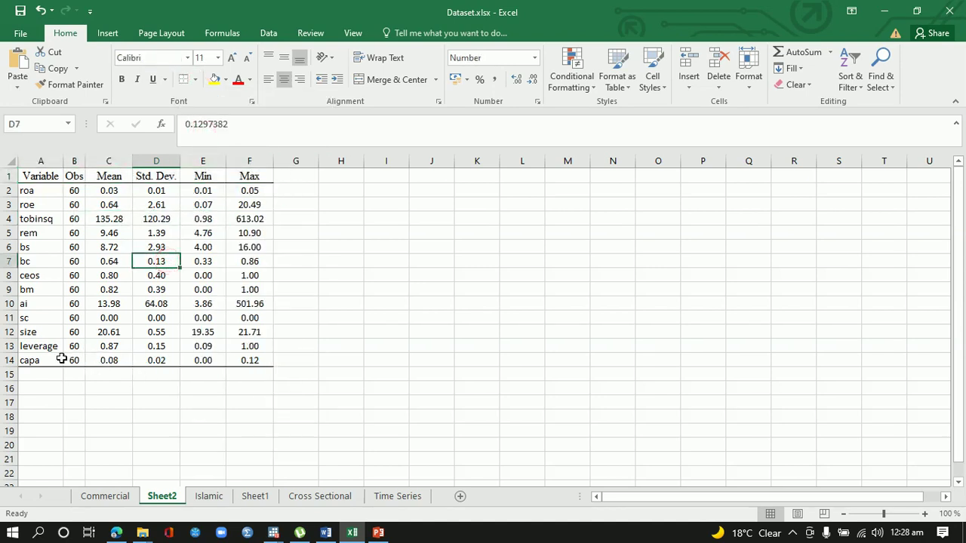
- Copy the table in A1:F14 and paste it under the Descriptive Statistics heading in the Word document
drag(37, 175, 234, 358)
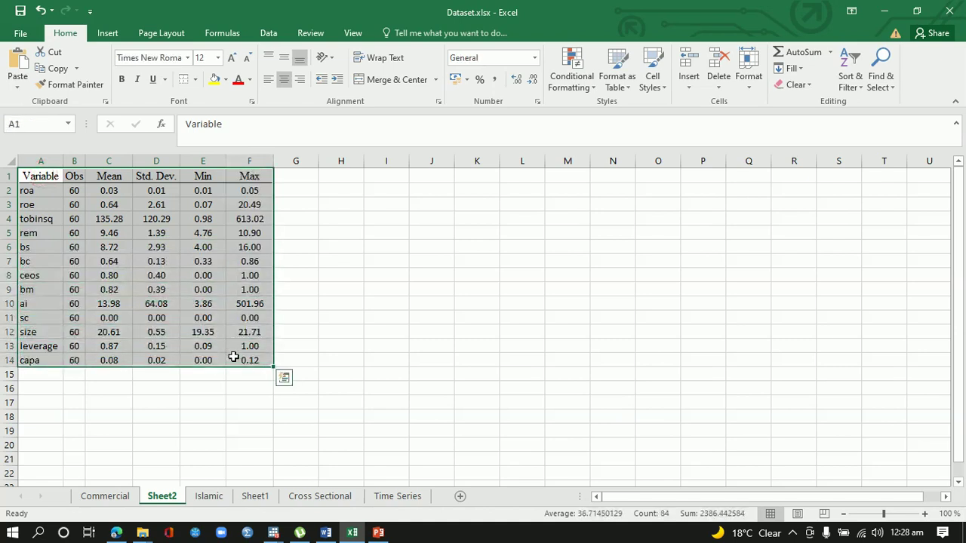
key(ctrl+c)
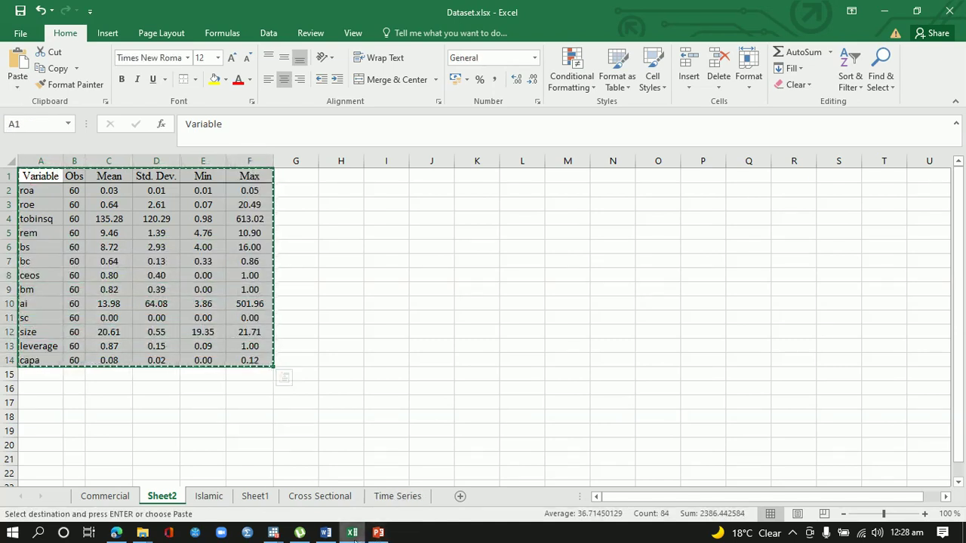
mouse_move(354, 537)
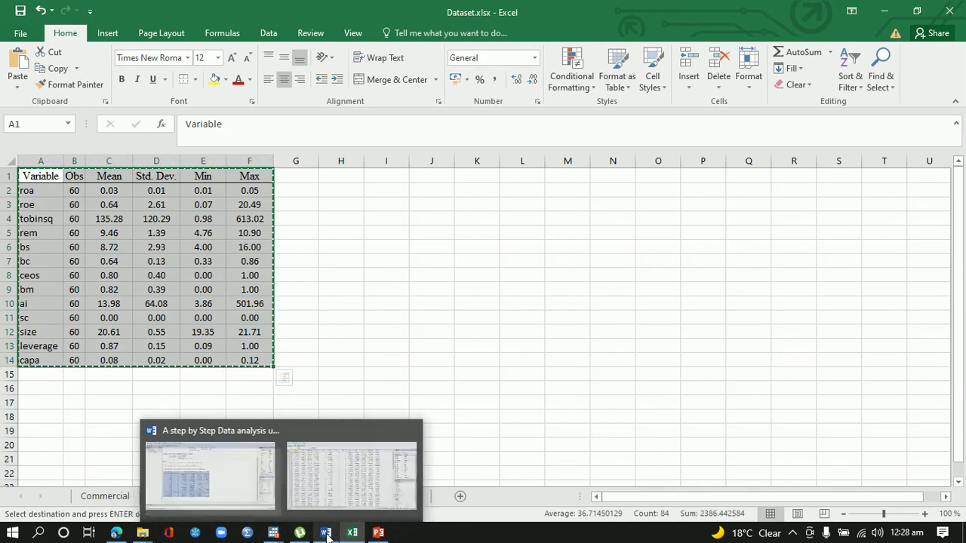
click(317, 522)
key(ctrl+v)
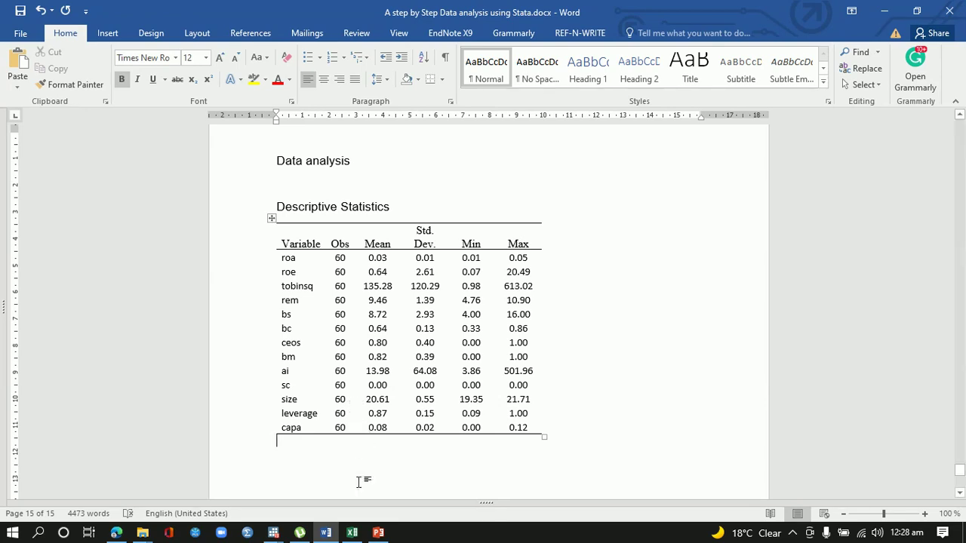
- Switch to PowerPoint to review the Stata procedure for mean, Sd, skewness and kurtosis, and return to the Word table
click(378, 533)
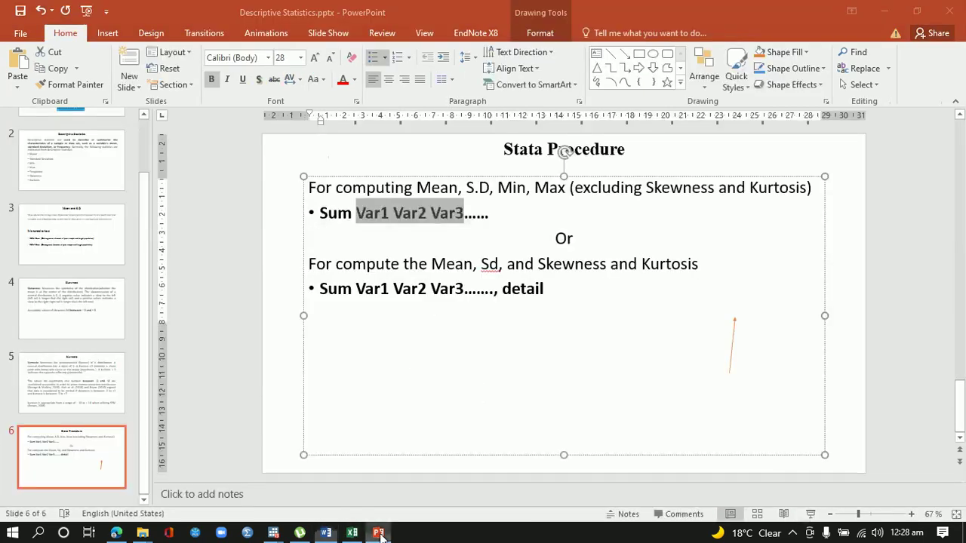
click(545, 291)
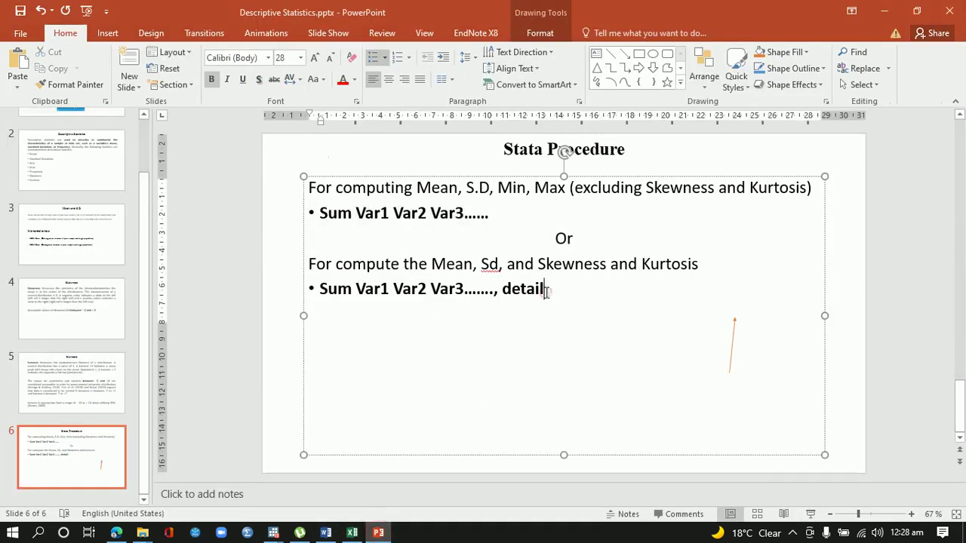
drag(434, 262, 670, 259)
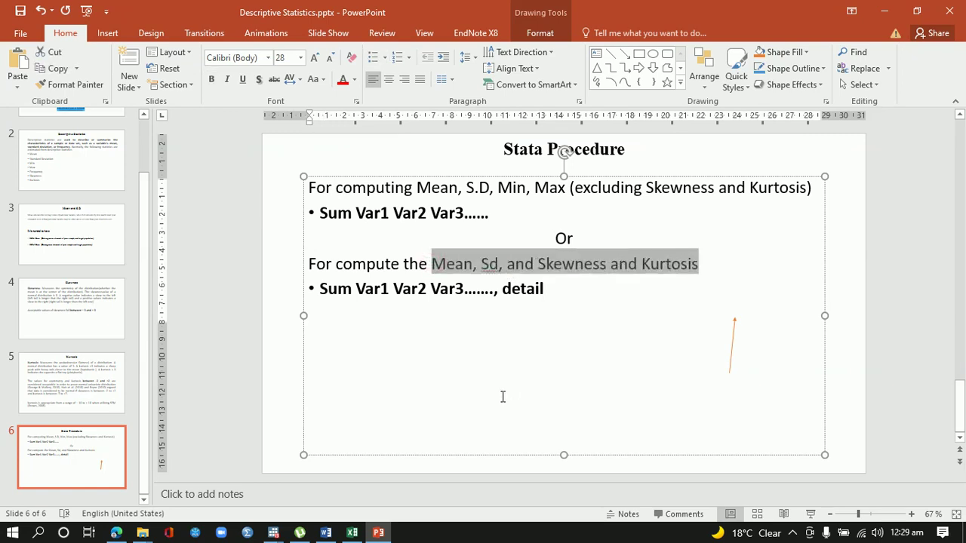
click(336, 533)
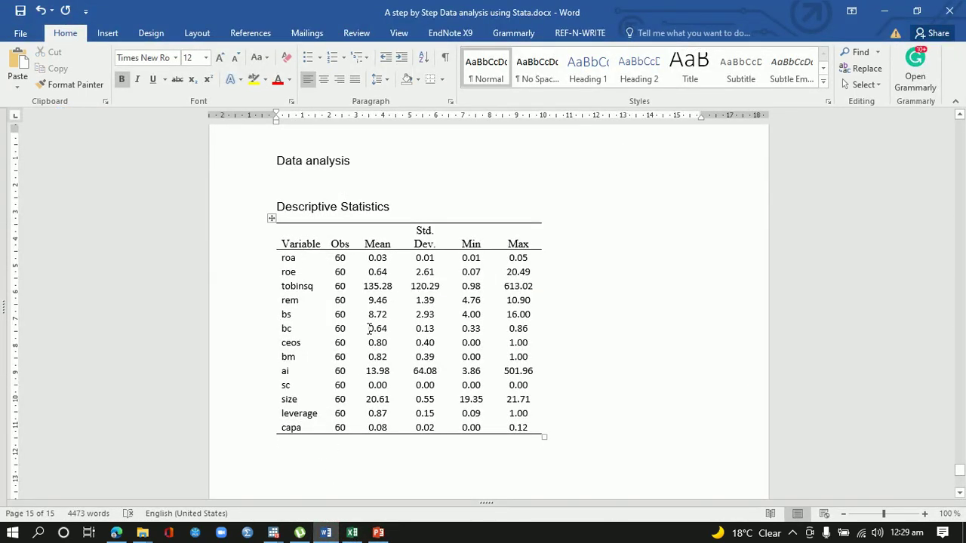
- Switch to Excel, select the ROA to CAPA data in D1:P61 on the Commercial sheet, and open the Descriptive Statistics analysis tool
click(351, 532)
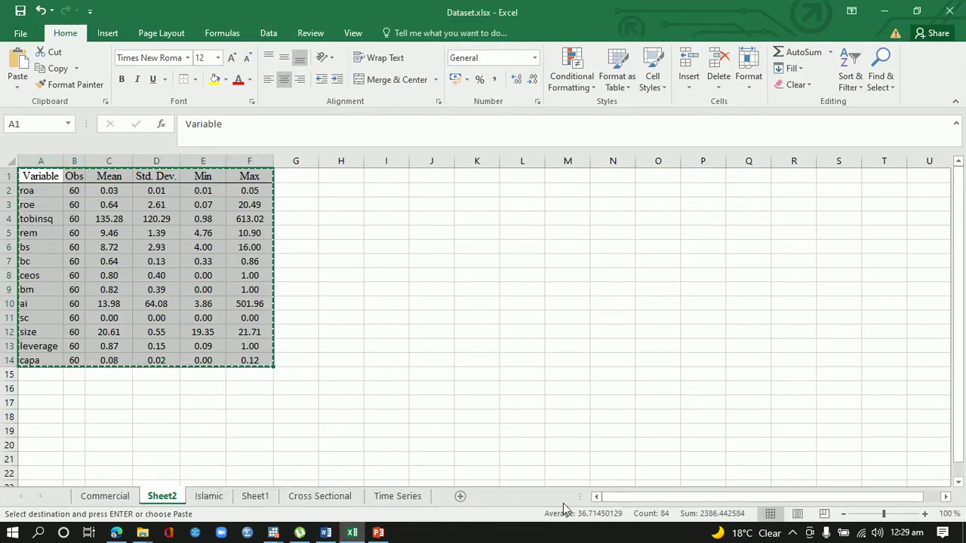
click(125, 498)
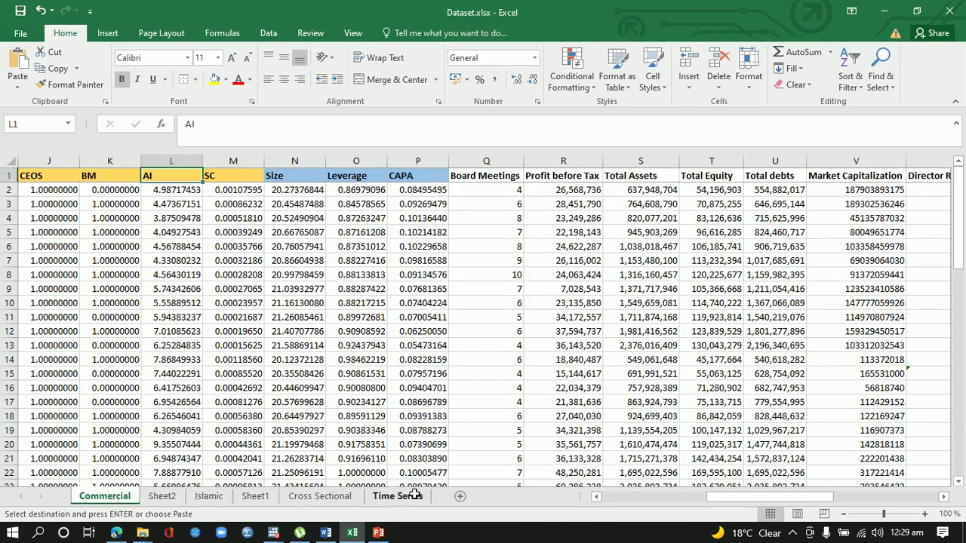
drag(749, 499, 646, 500)
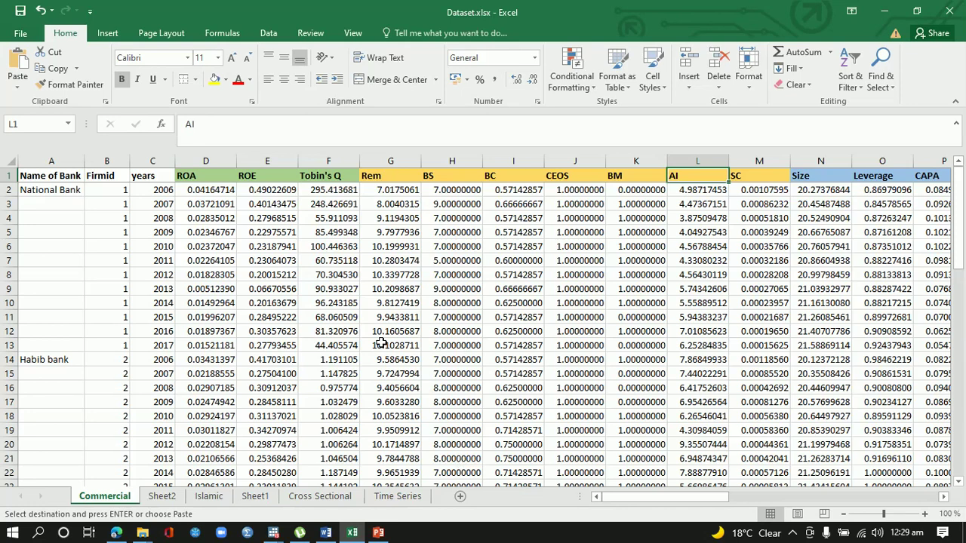
drag(213, 178, 619, 432)
drag(655, 466, 664, 422)
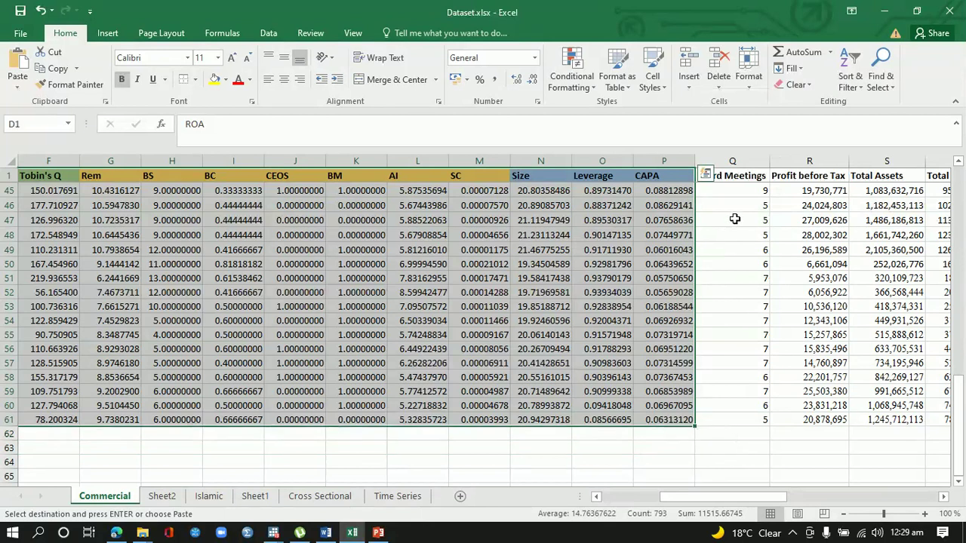
click(262, 32)
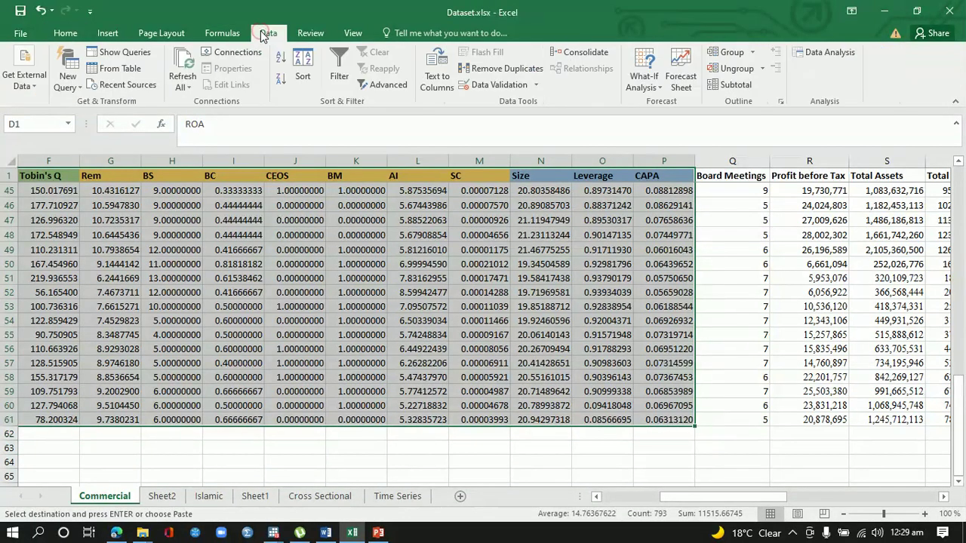
click(798, 57)
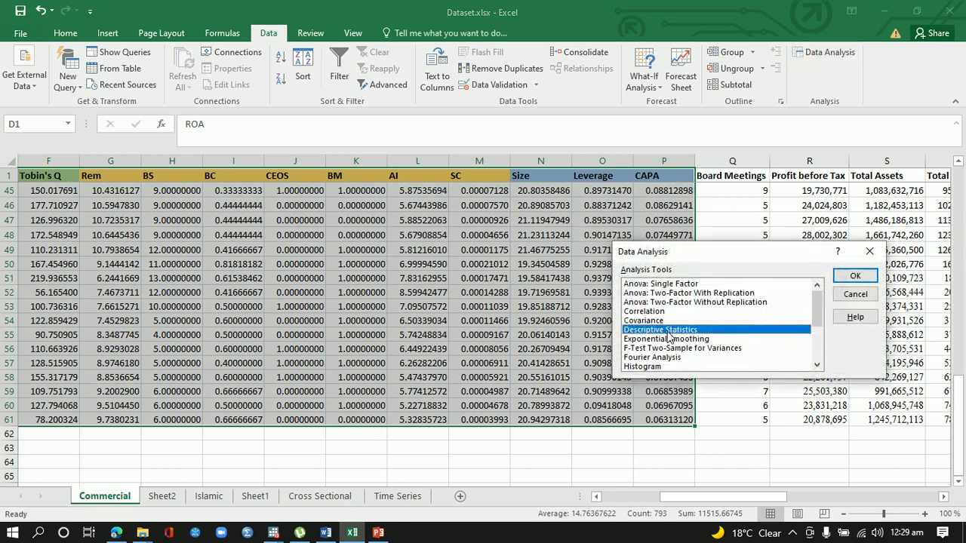
click(855, 276)
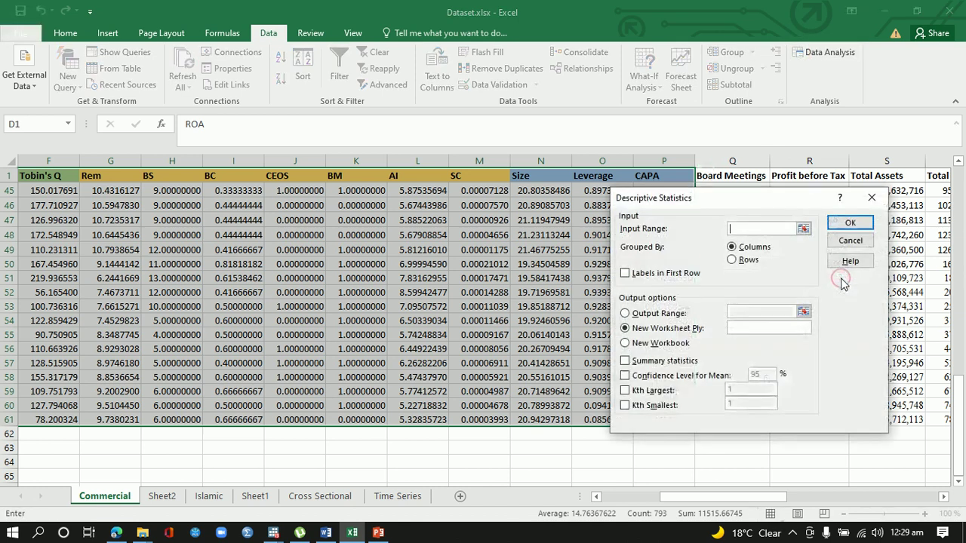
- Set the Descriptive Statistics input range to $D$1:$P$61, covering ROA through CAPA with their headers
click(802, 228)
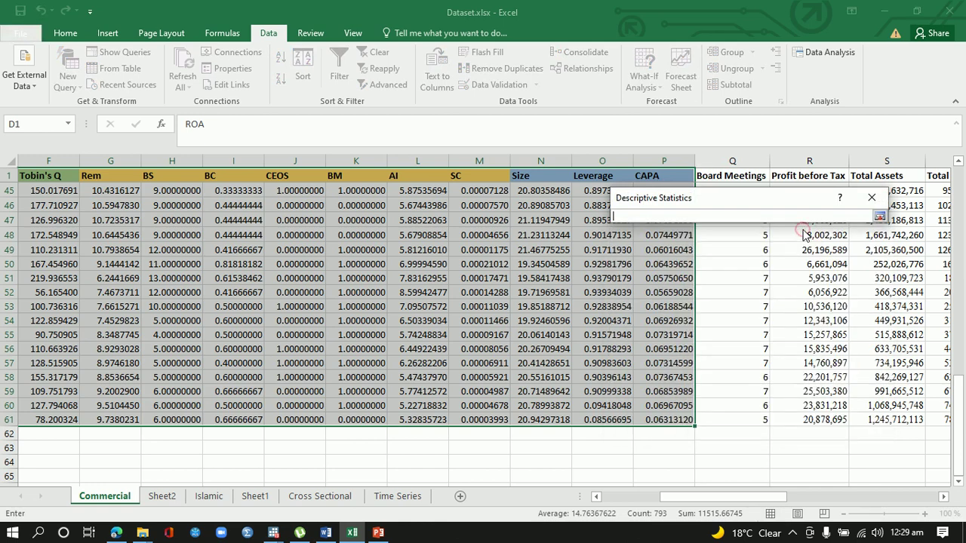
drag(962, 400, 962, 198)
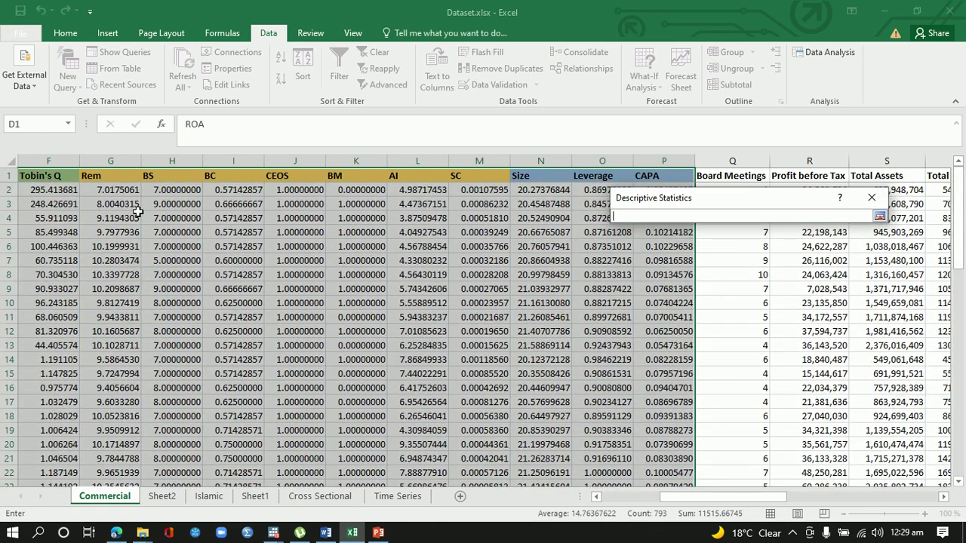
drag(706, 501, 564, 499)
drag(198, 175, 713, 437)
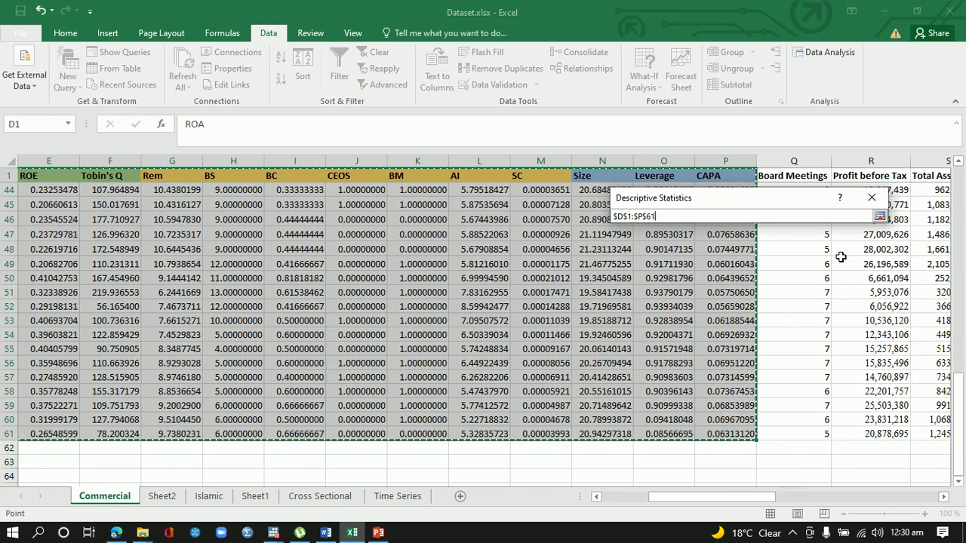
click(880, 217)
click(879, 217)
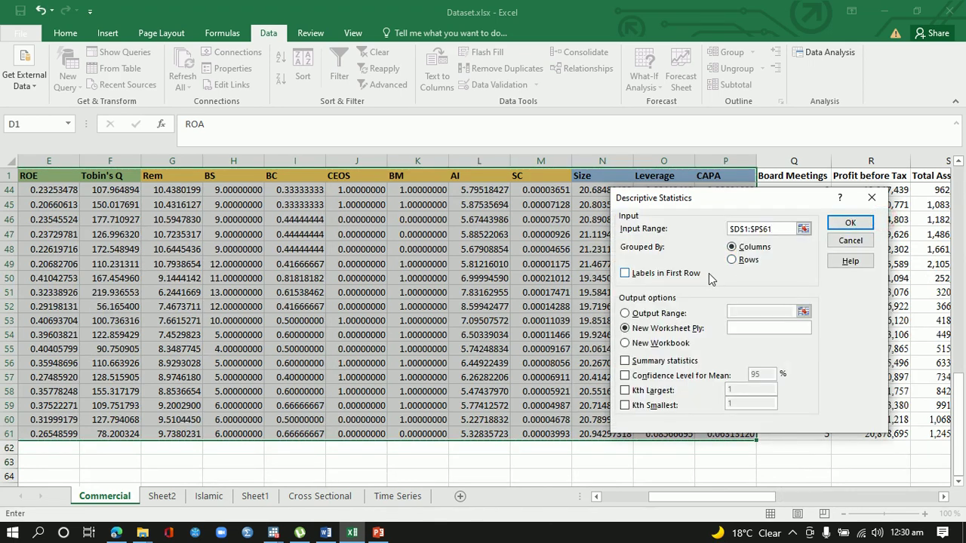
- Enable Labels in First Row and Summary statistics, and generate the output on a new worksheet
click(680, 276)
click(643, 361)
click(849, 222)
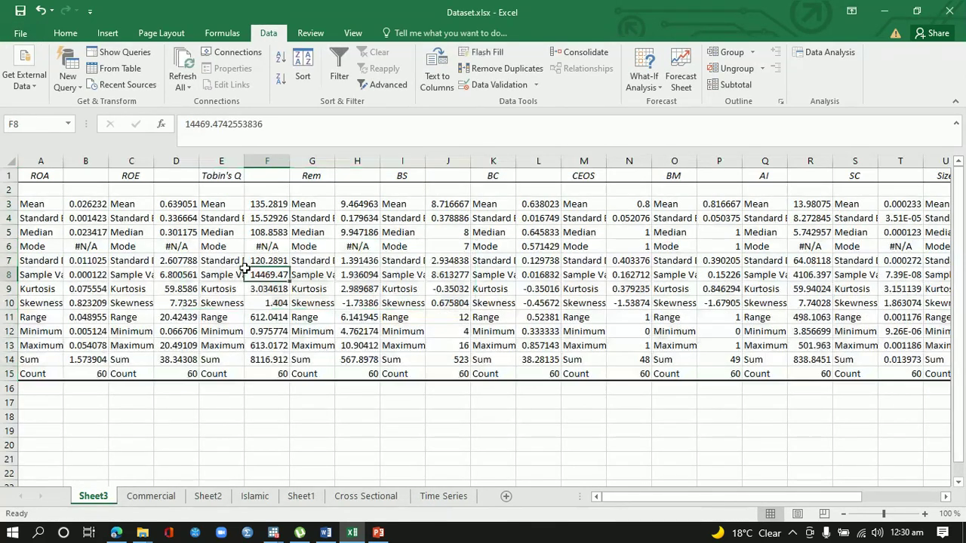
click(249, 271)
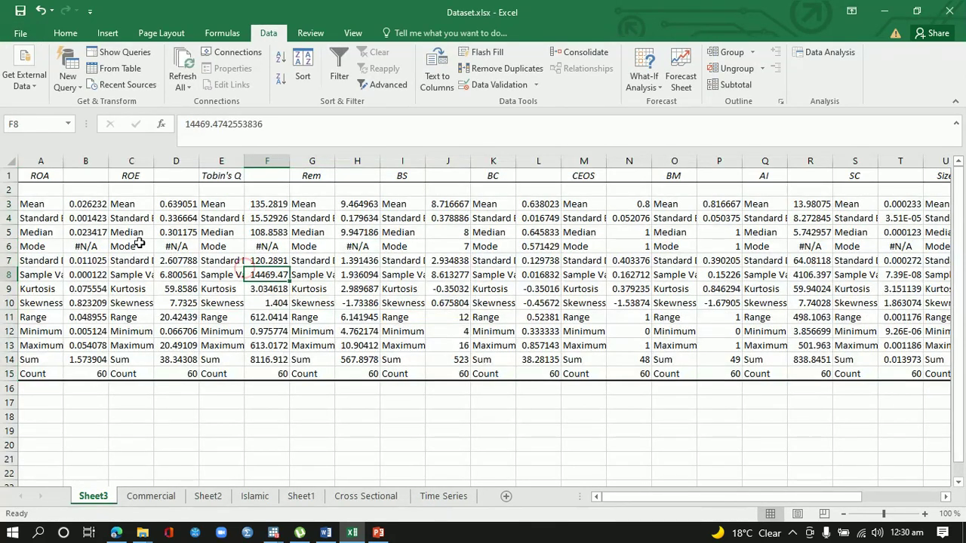
click(92, 219)
click(11, 218)
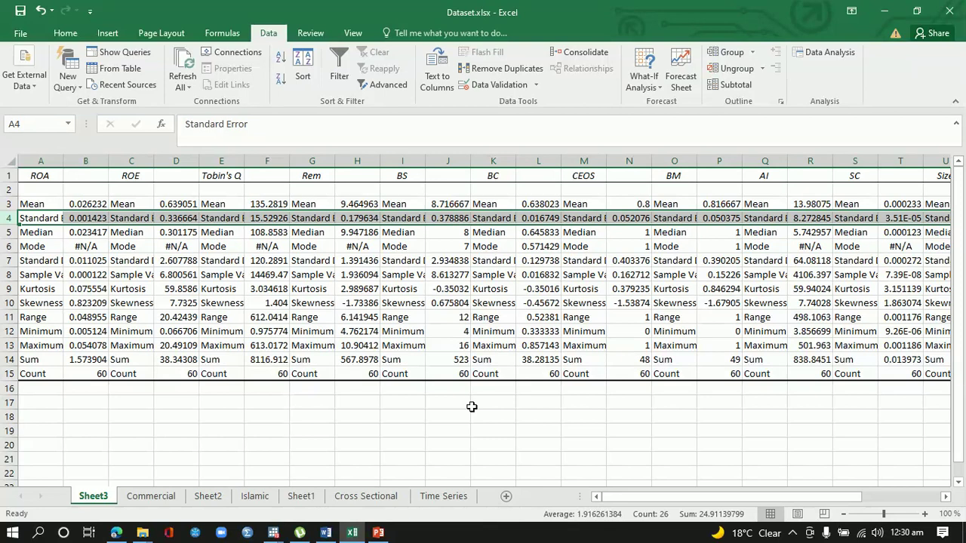
- Highlight the Kurtosis and Skewness rows, 9 and 10, with yellow fill
click(10, 289)
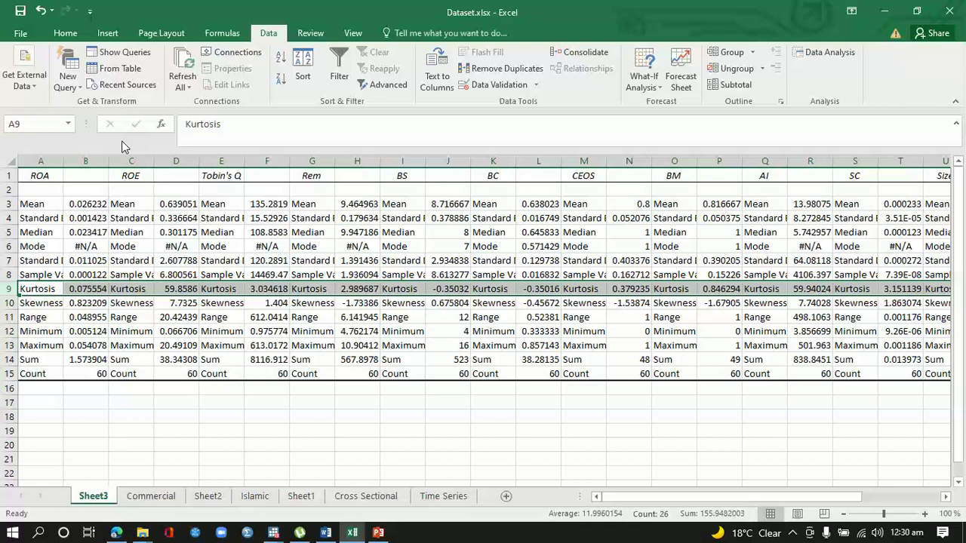
click(65, 34)
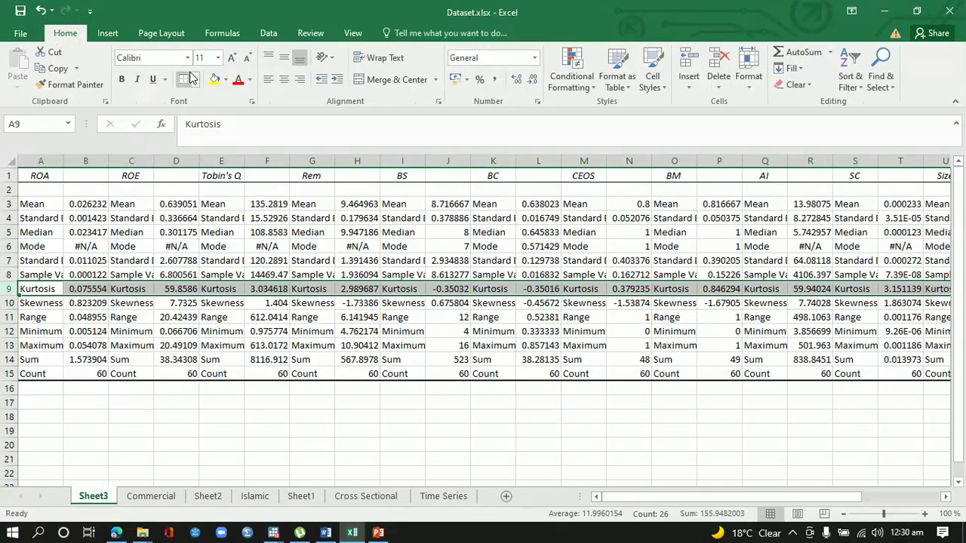
click(214, 79)
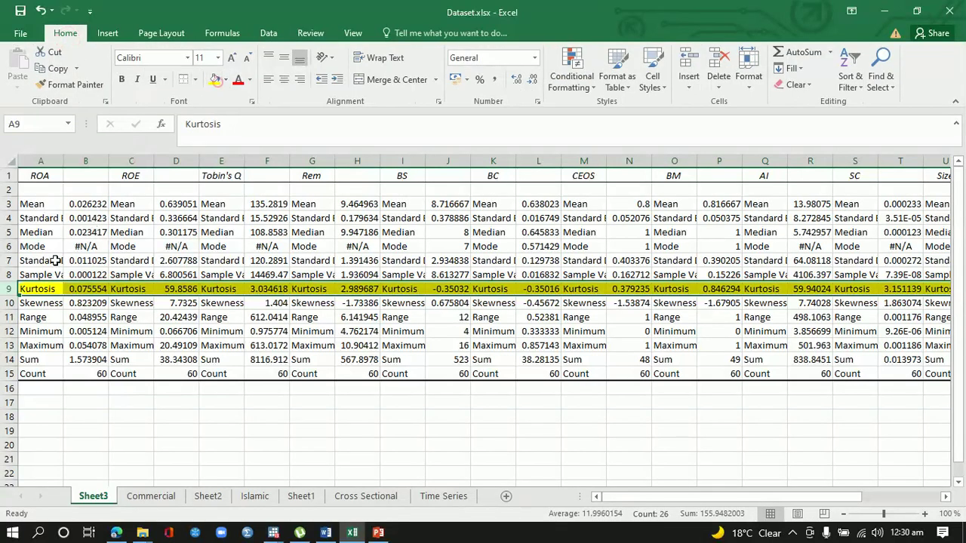
click(10, 303)
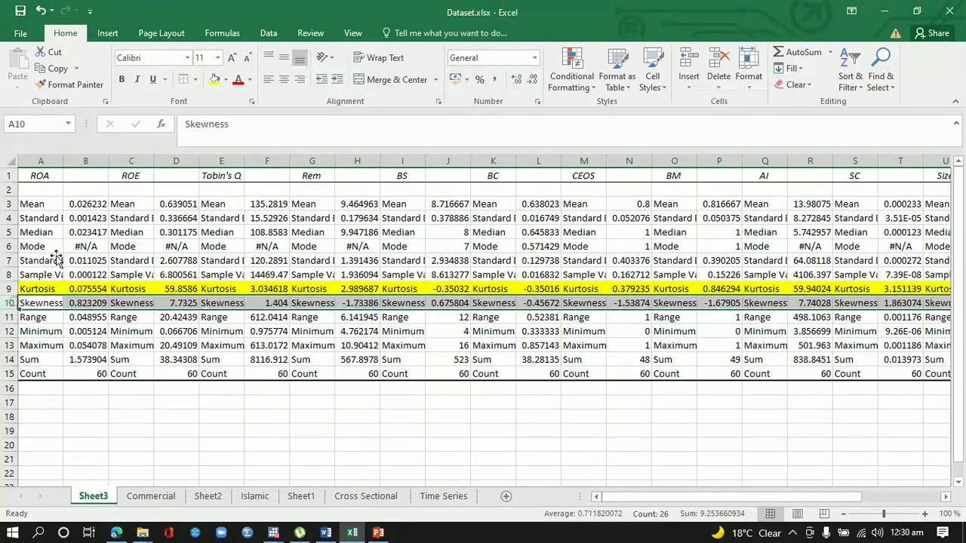
click(214, 79)
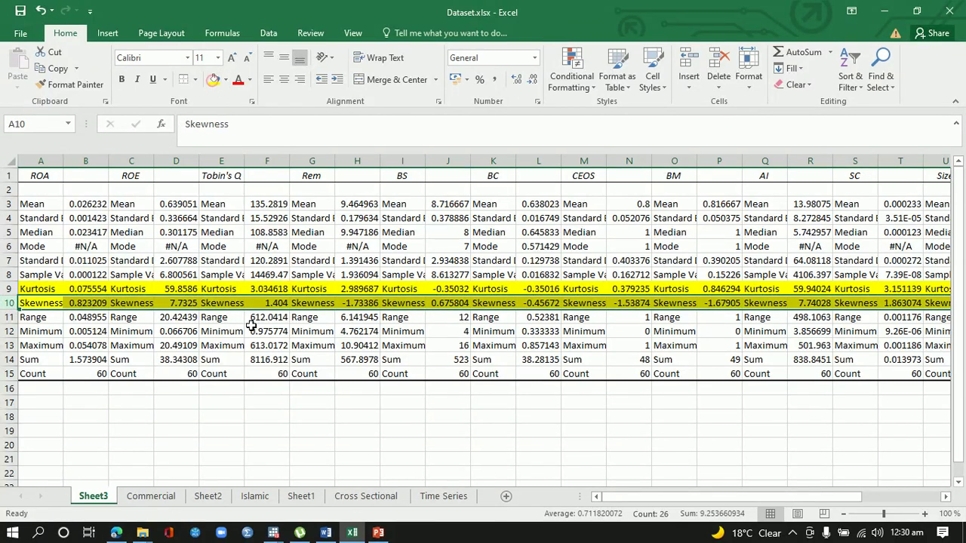
- Switch to PowerPoint and select the word "detail" in the Sum command for skewness and kurtosis
click(378, 533)
double_click(551, 287)
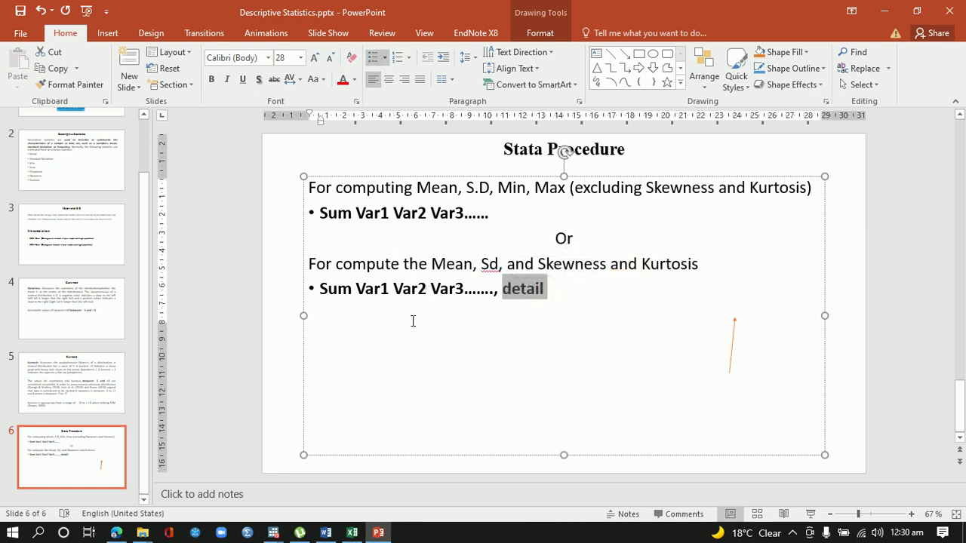
- Switch to Stata and copy the executed sum command listing roa through capa from the results
mouse_move(273, 532)
click(227, 485)
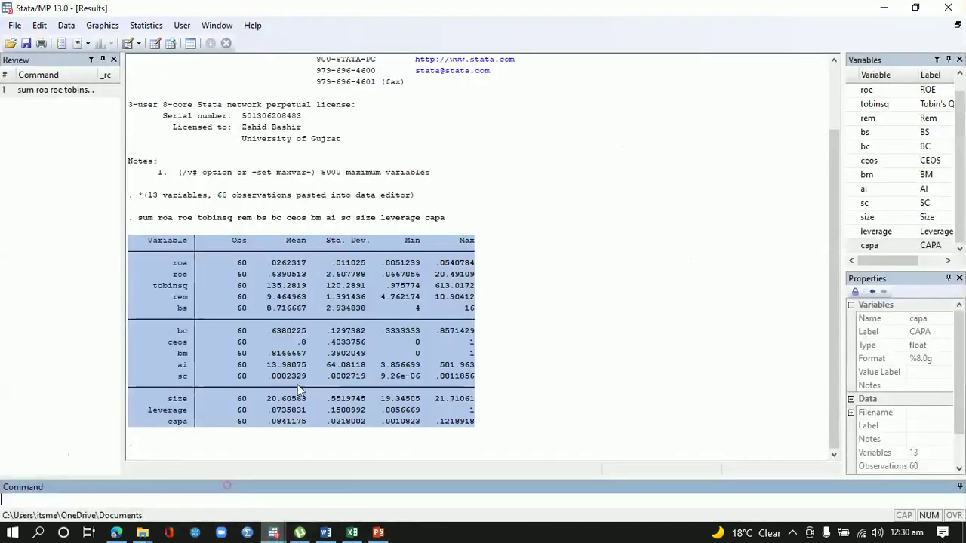
click(451, 217)
drag(450, 218, 141, 226)
key(ctrl+c)
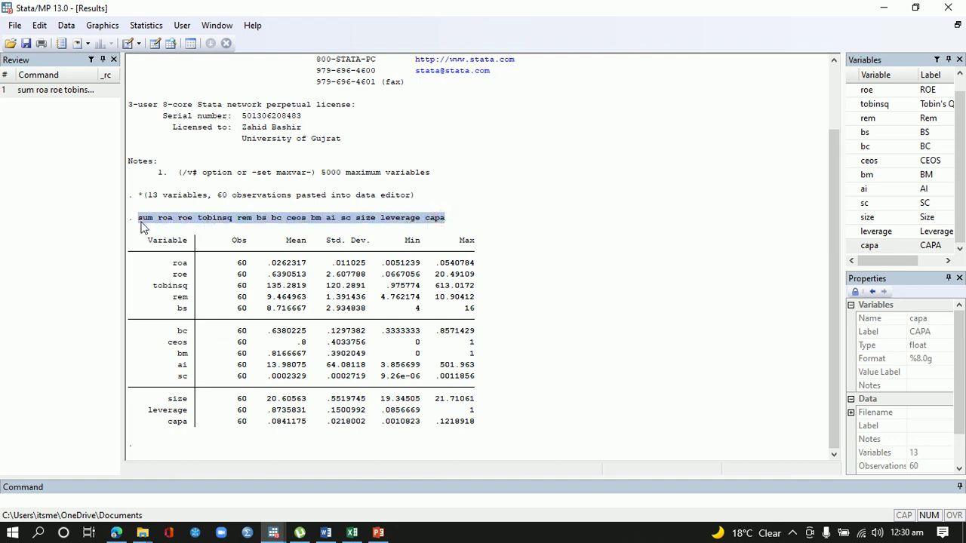
- Run the copied sum command with ", detail" appended and display all remaining output through CAPA
click(249, 499)
key(ctrl+v)
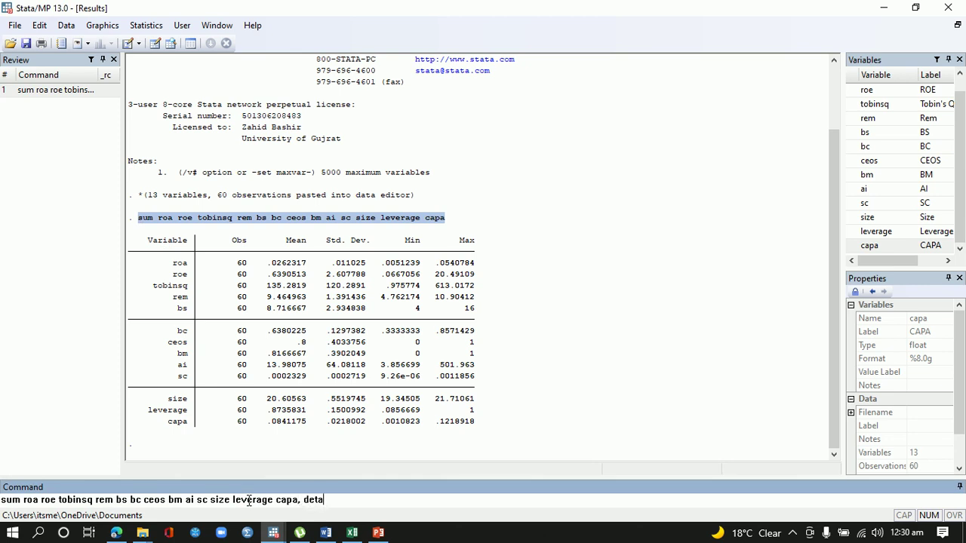
key(Return)
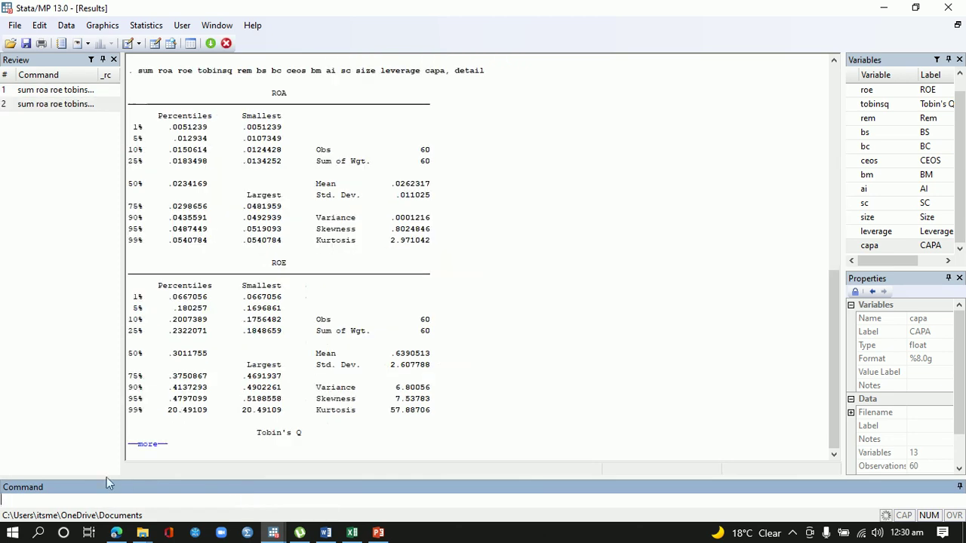
click(148, 448)
click(148, 448)
click(148, 447)
click(148, 448)
click(148, 448)
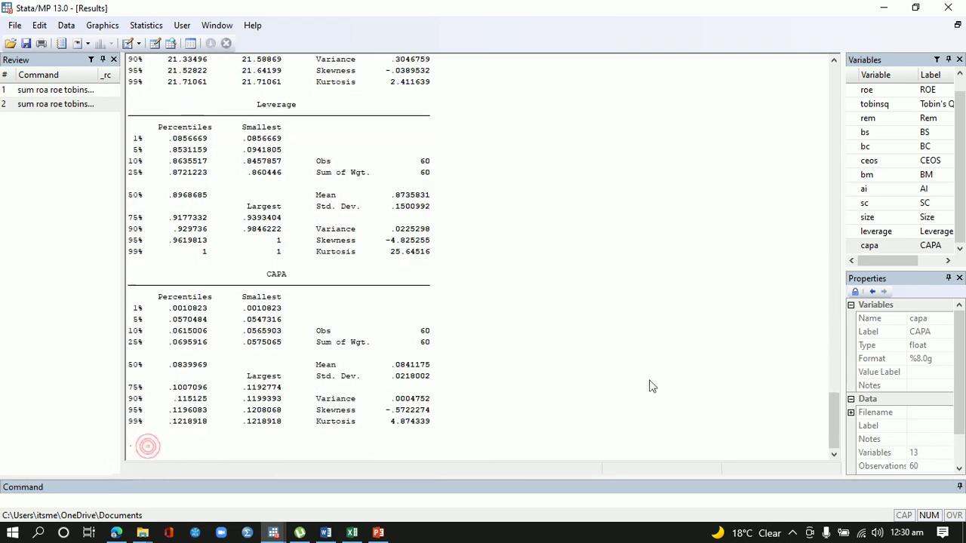
- Return to the start of the detailed output and select the Kurtosis value in the ROA table
drag(832, 427, 872, 123)
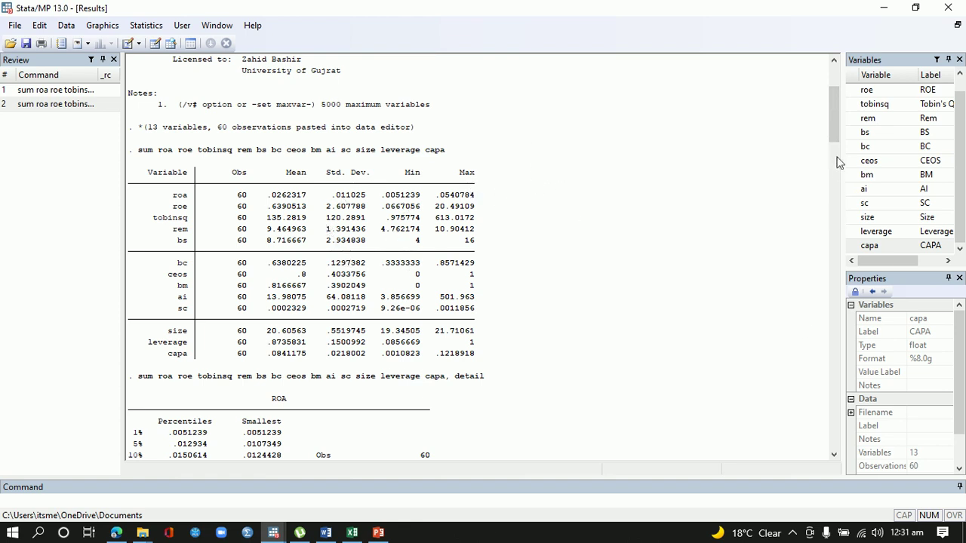
drag(832, 146, 842, 163)
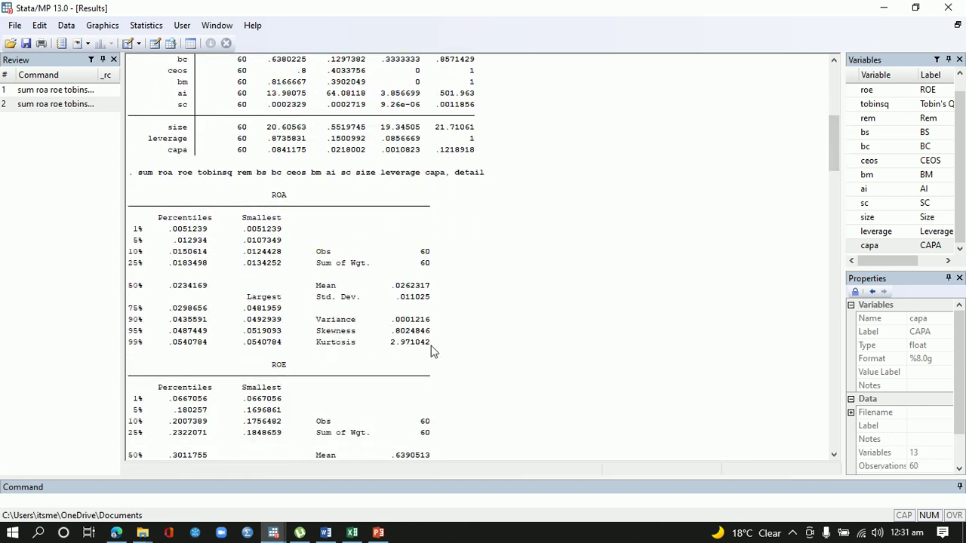
drag(401, 346, 390, 347)
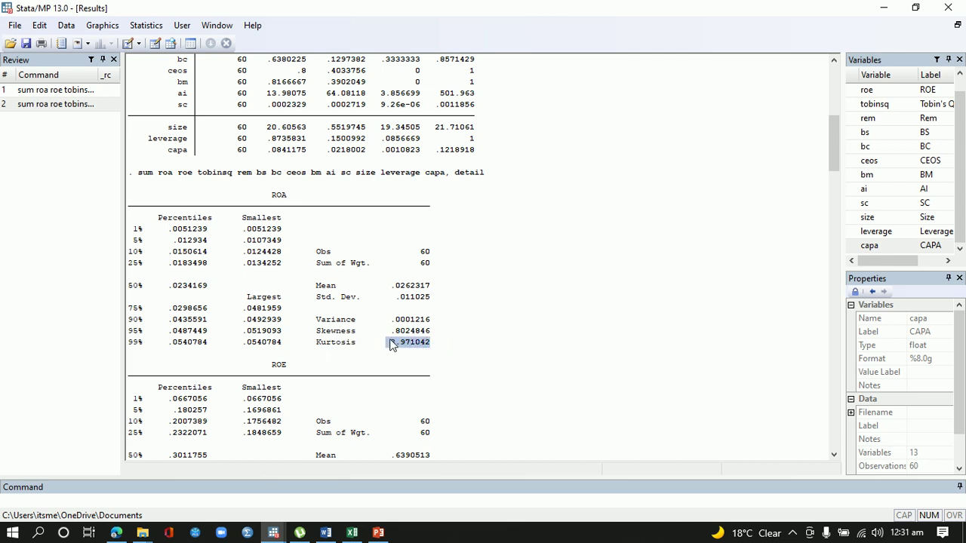